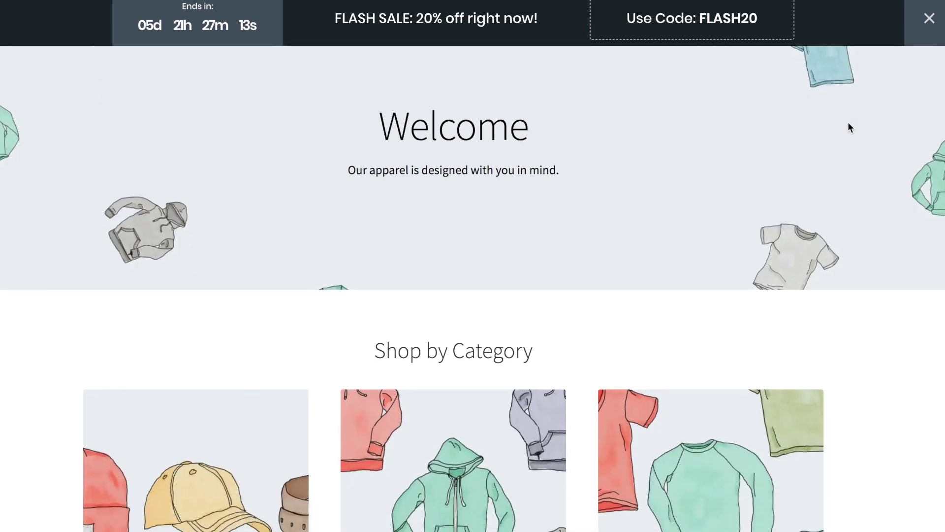
# Step: Scroll the demo storefront until the 20% off flash-sale popup appears, then enter an email address
pyautogui.scroll(-4, 848, 127)
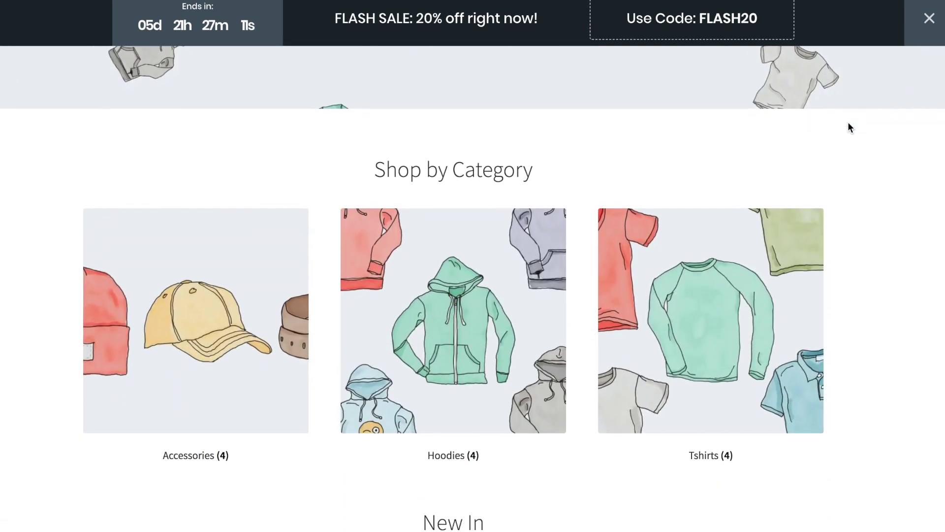
pyautogui.scroll(-2, 848, 127)
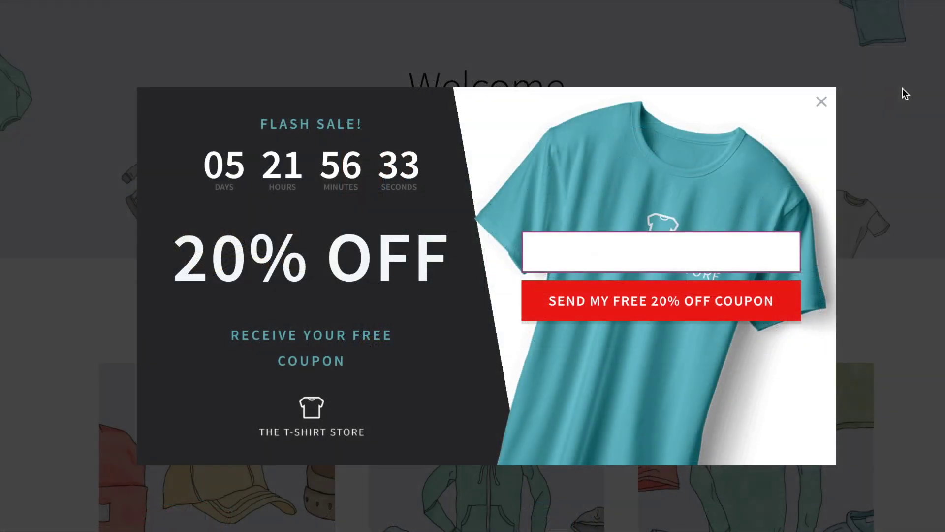
pyautogui.write('sarah@e')
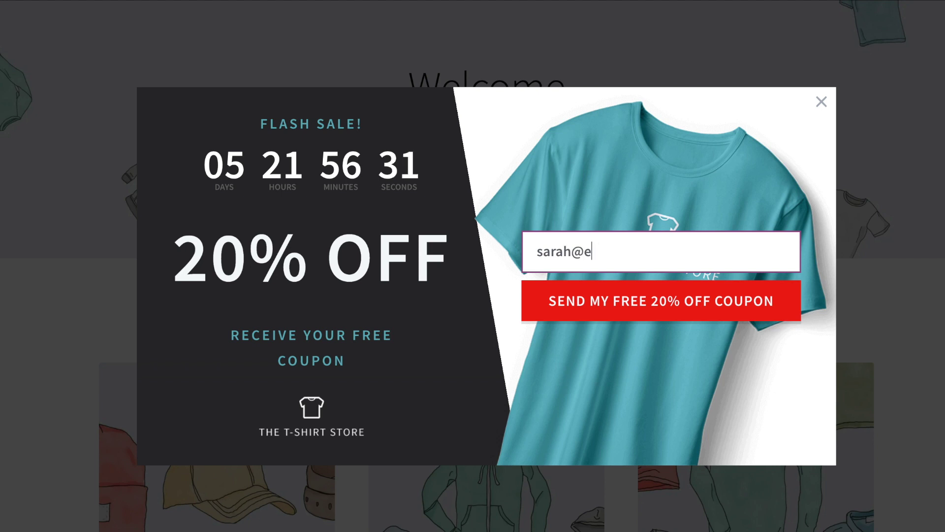
pyautogui.write('xample.com')
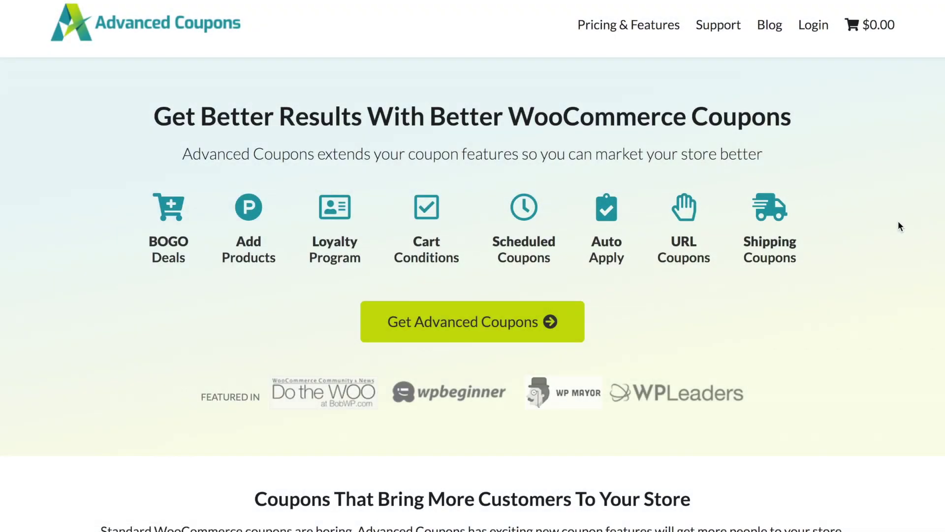
# Step: Open the Advanced Coupons pricing page and scroll to the Single Site and Unlimited Sites plans
pyautogui.click(493, 329)
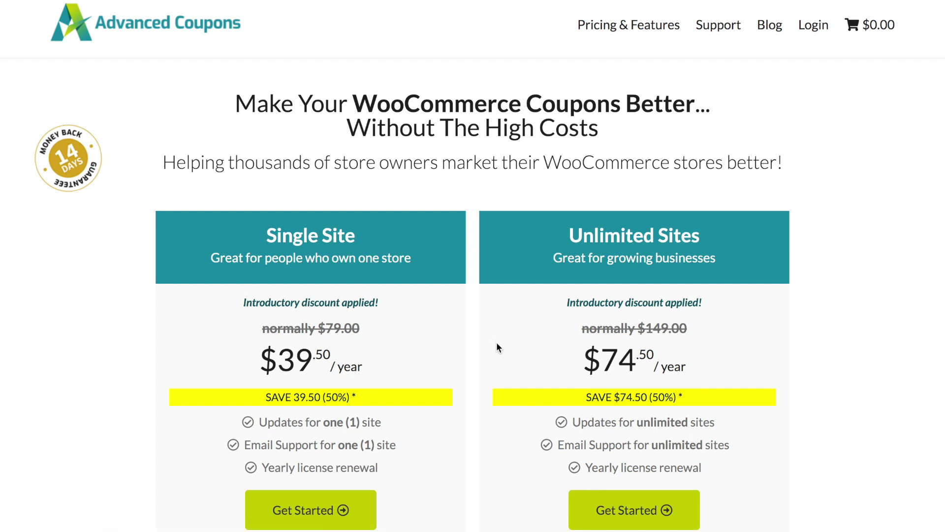
pyautogui.scroll(-1, 497, 342)
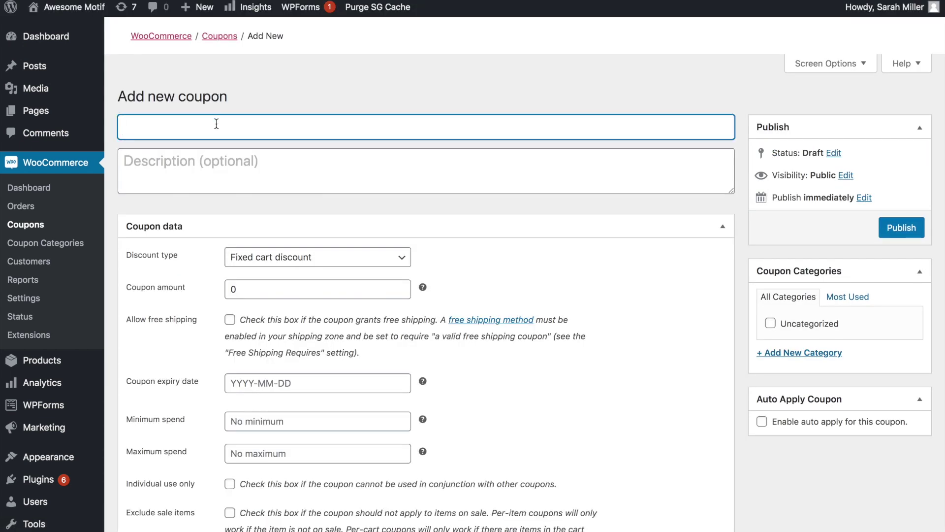
# Step: Title the coupon FLASH20 and describe it as a 20% off first-week-of-June flash sale
pyautogui.write('FLAS')
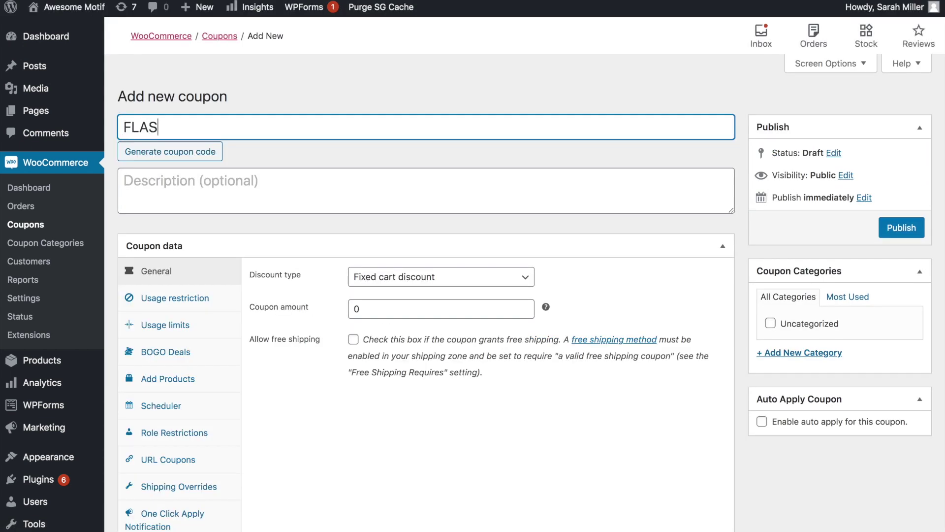
pyautogui.write('H20')
pyautogui.click(202, 185)
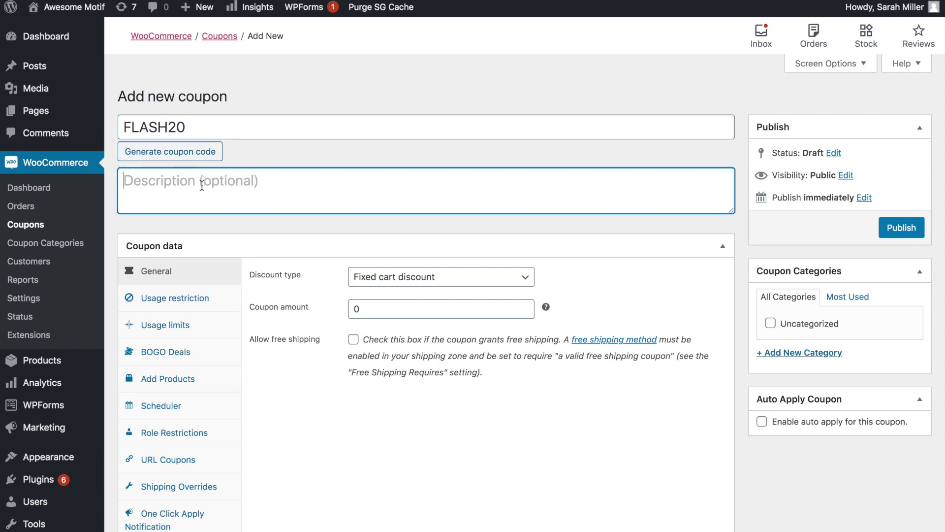
pyautogui.write('20%')
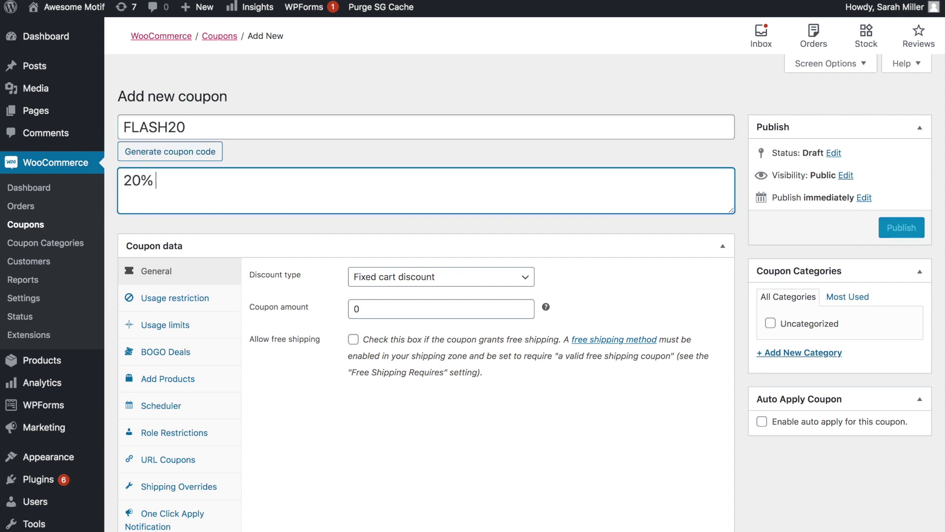
pyautogui.write(' off discount during th')
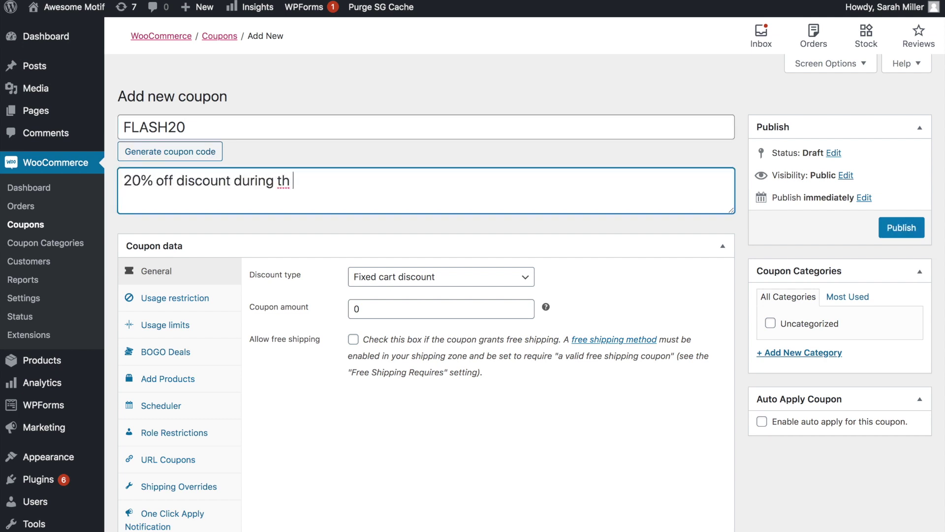
pyautogui.write('e first week of June. Flash sale.')
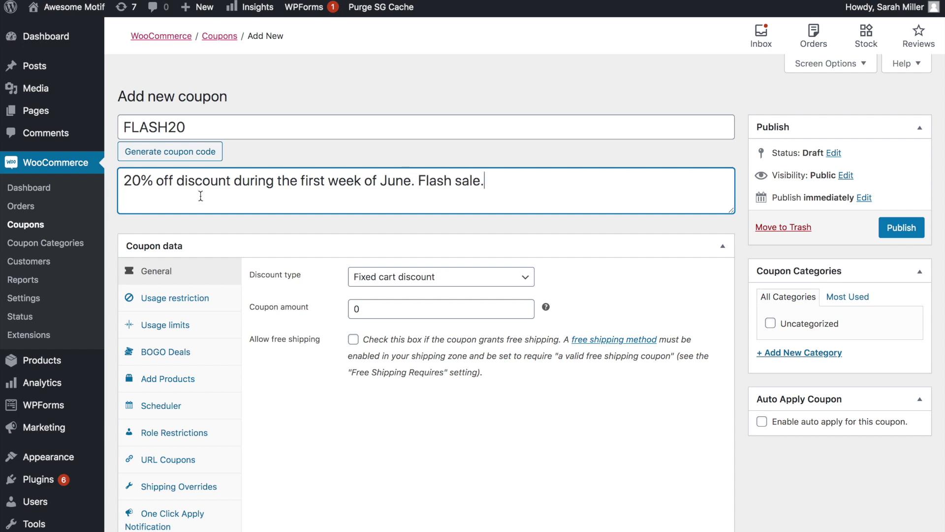
# Step: Set the discount type to Percentage discount with a coupon amount of 20
pyautogui.click(403, 284)
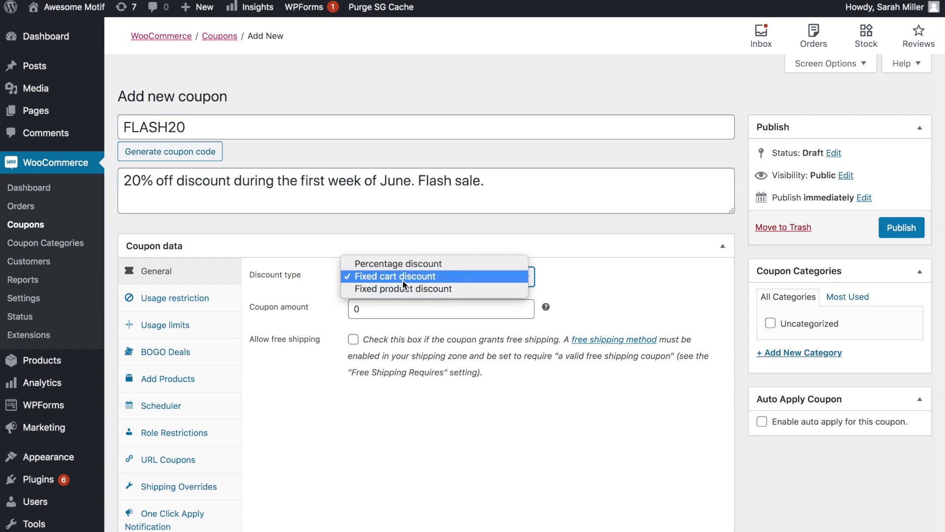
pyautogui.click(403, 264)
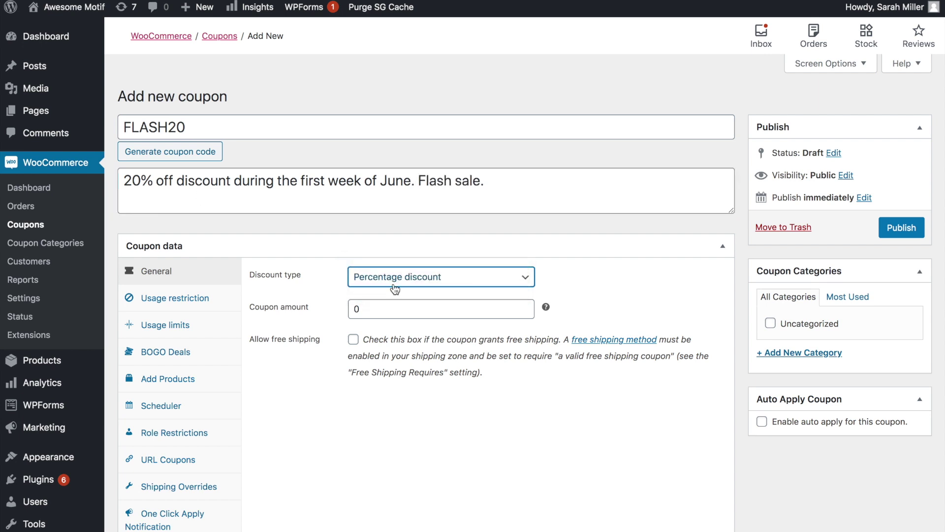
pyautogui.click(381, 306)
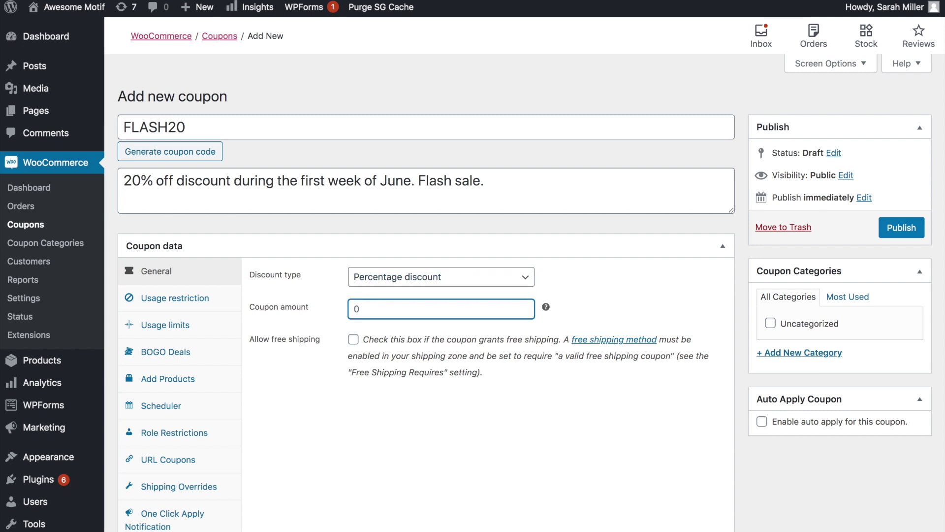
pyautogui.write('20')
pyautogui.click(428, 422)
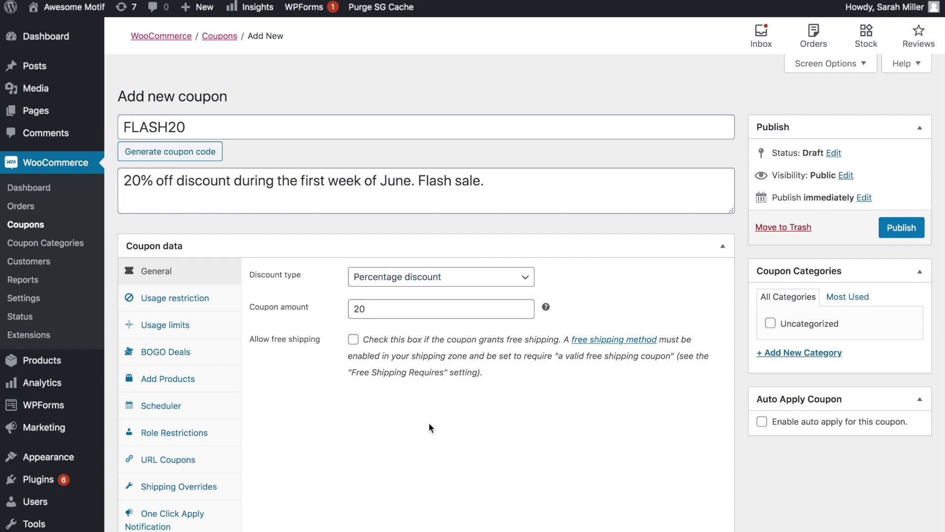
pyautogui.scroll(-1, 428, 422)
pyautogui.scroll(-3, 264, 386)
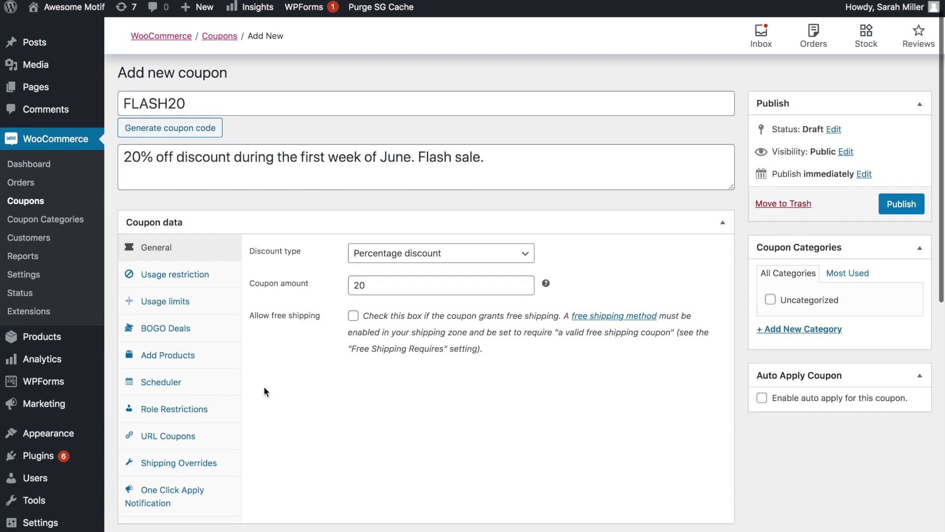
# Step: Schedule the coupon from June 1 to June 7, 2020 with expiry message 'Sorry! This coupon is no longer…'
pyautogui.click(169, 290)
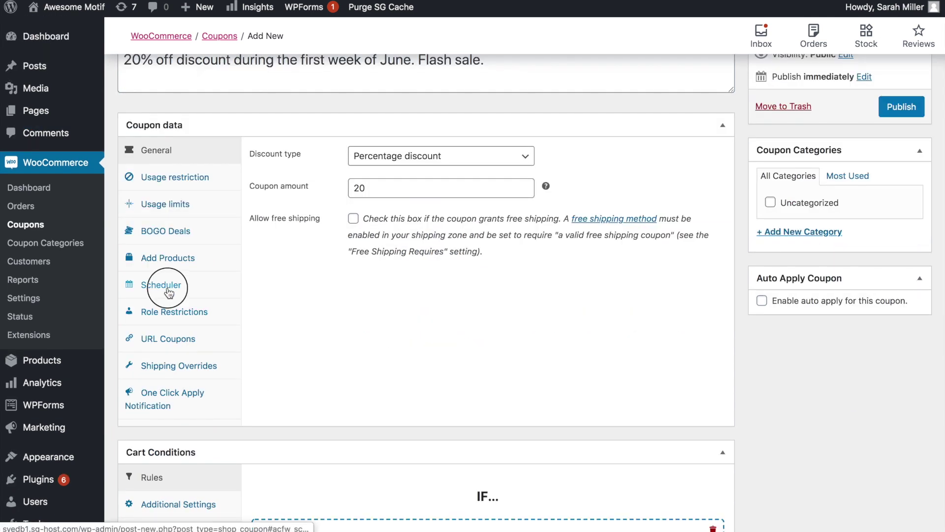
pyautogui.click(487, 159)
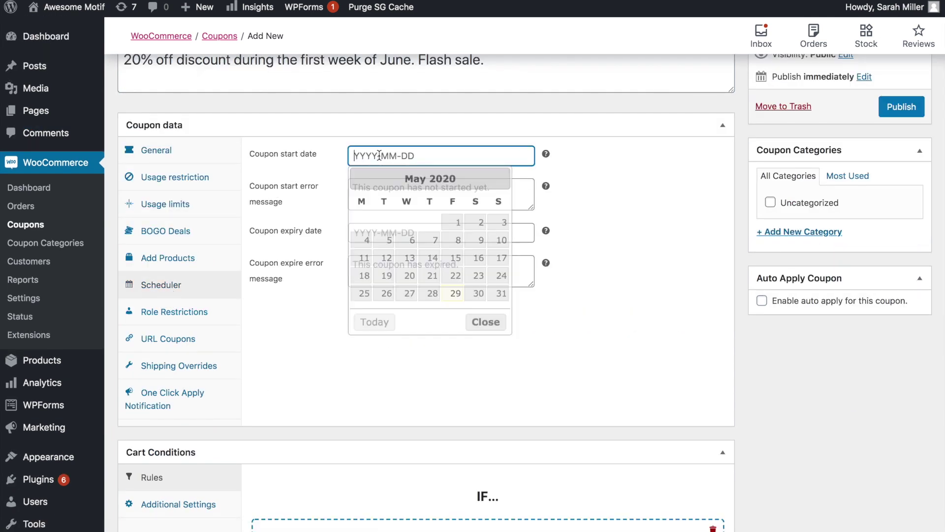
pyautogui.click(500, 178)
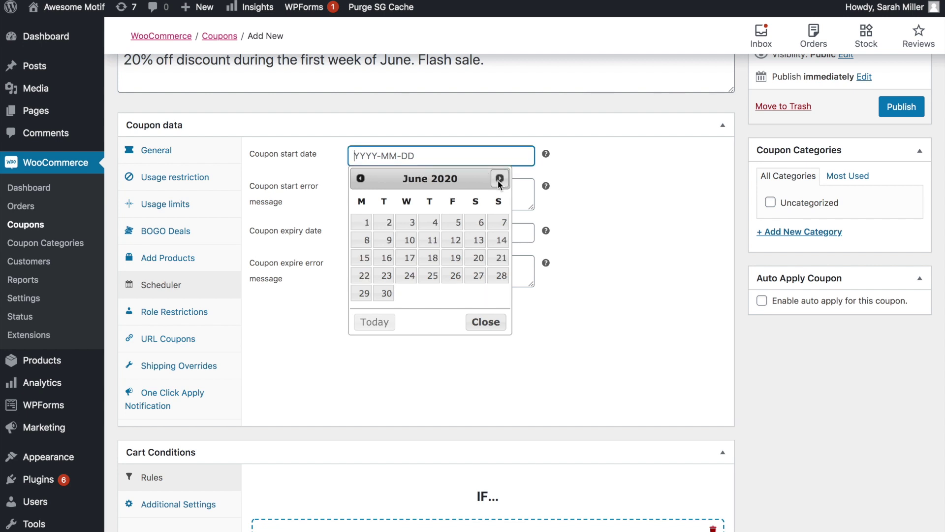
pyautogui.click(365, 226)
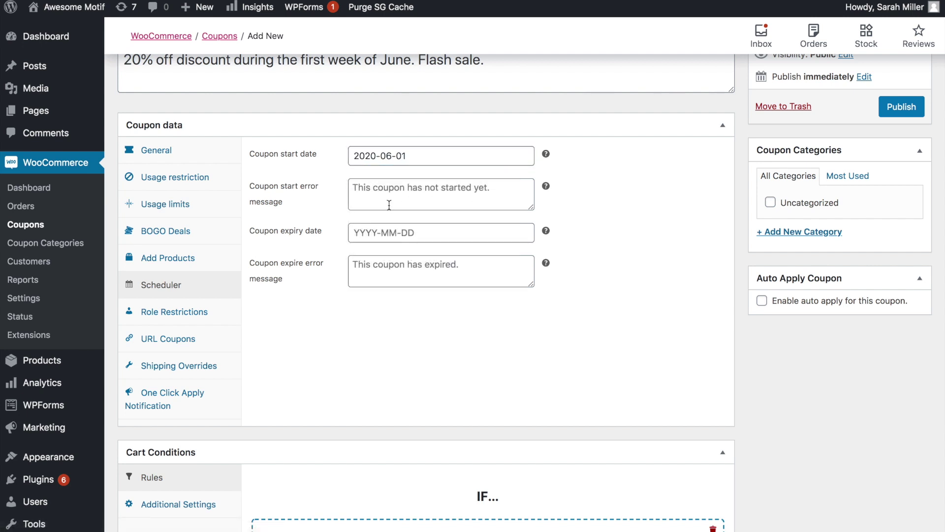
pyautogui.click(384, 233)
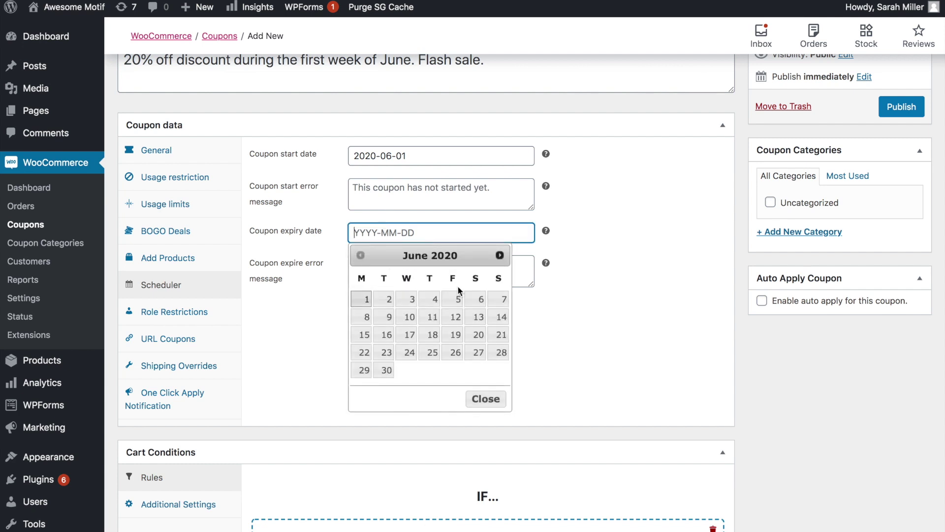
pyautogui.click(501, 299)
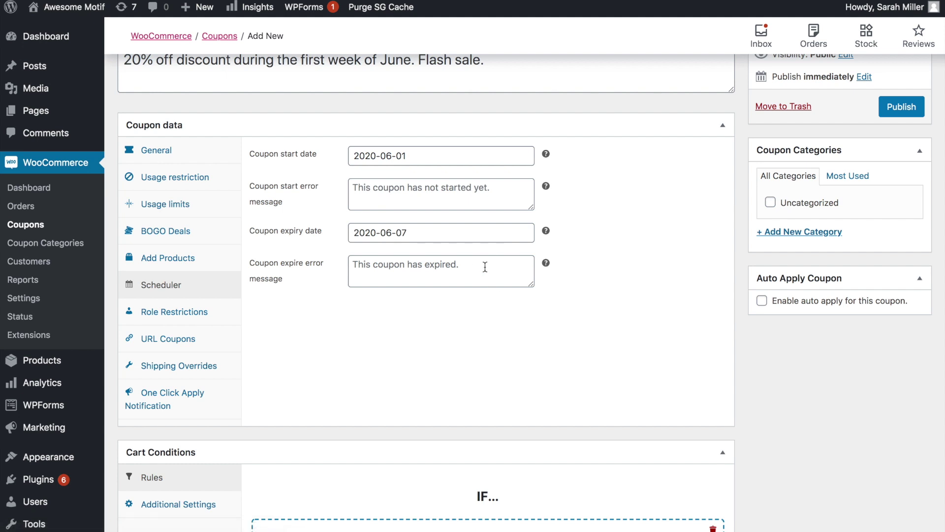
pyautogui.press('Tab')
pyautogui.write('Sorr')
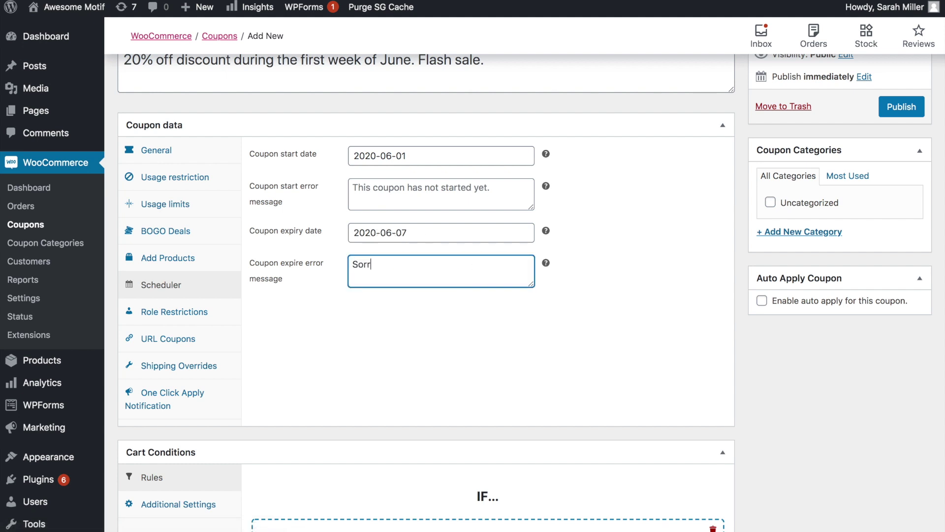
pyautogui.write('y! This coupon is no longer valid.')
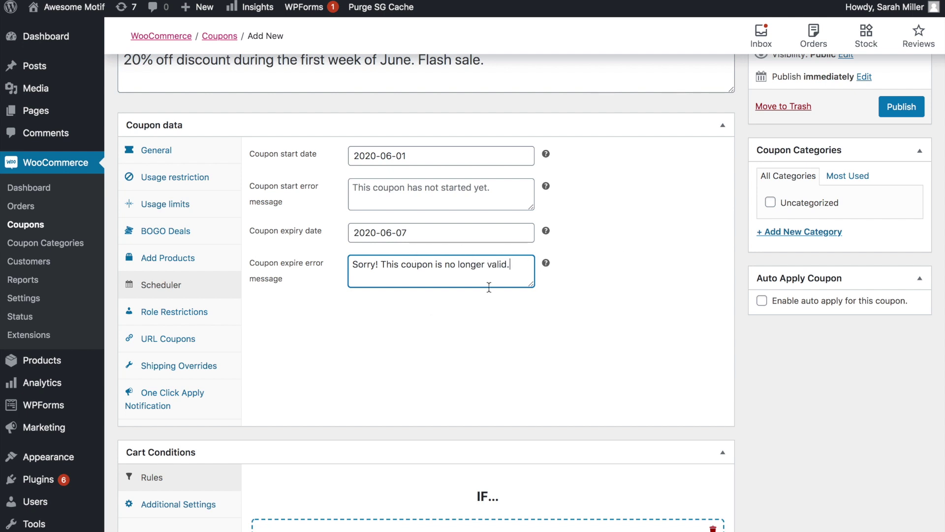
# Step: Enable one-click apply notifications and publish the FLASH20 coupon
pyautogui.click(189, 399)
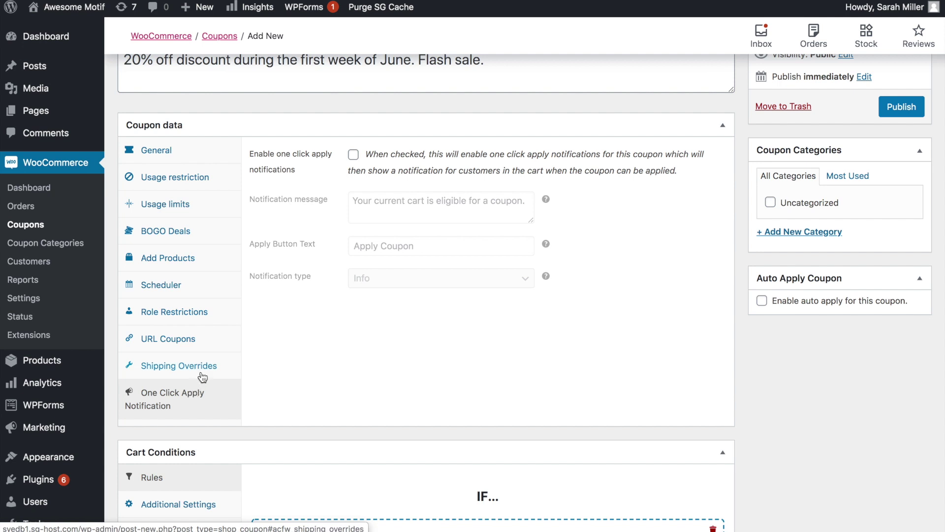
pyautogui.click(353, 154)
pyautogui.click(896, 109)
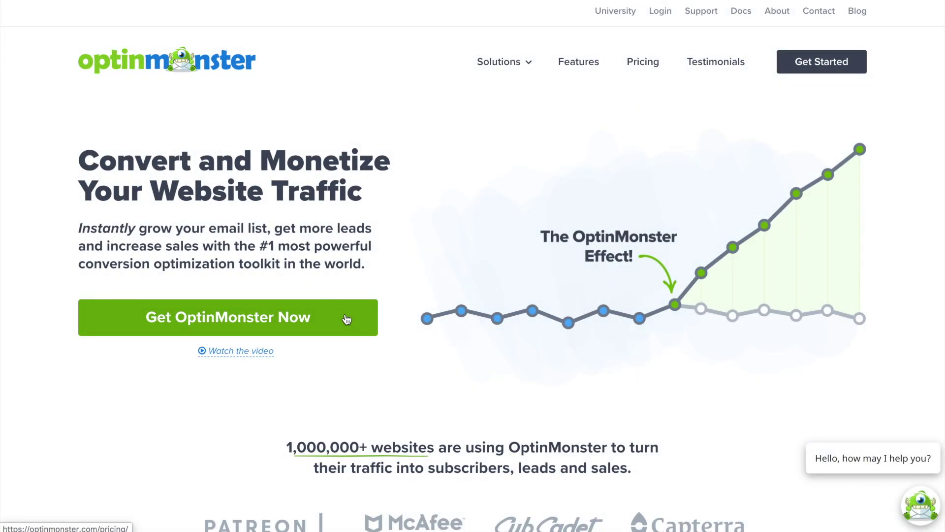
# Step: Go to OptinMonster's pricing table showing the Basic, Plus, Pro and Growth plans
pyautogui.click(347, 320)
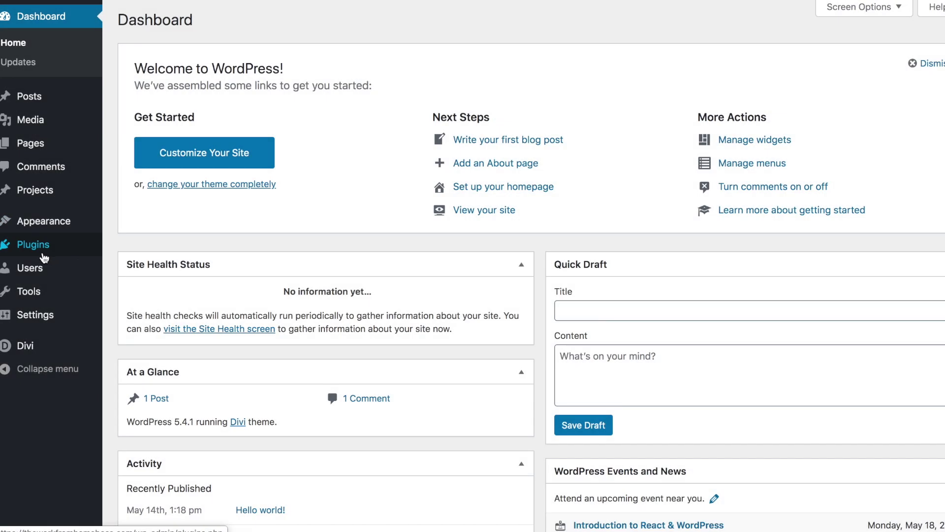
# Step: Search Add New plugins for 'optinmo' and activate the OptinMonster plugin
pyautogui.moveTo(60, 253)
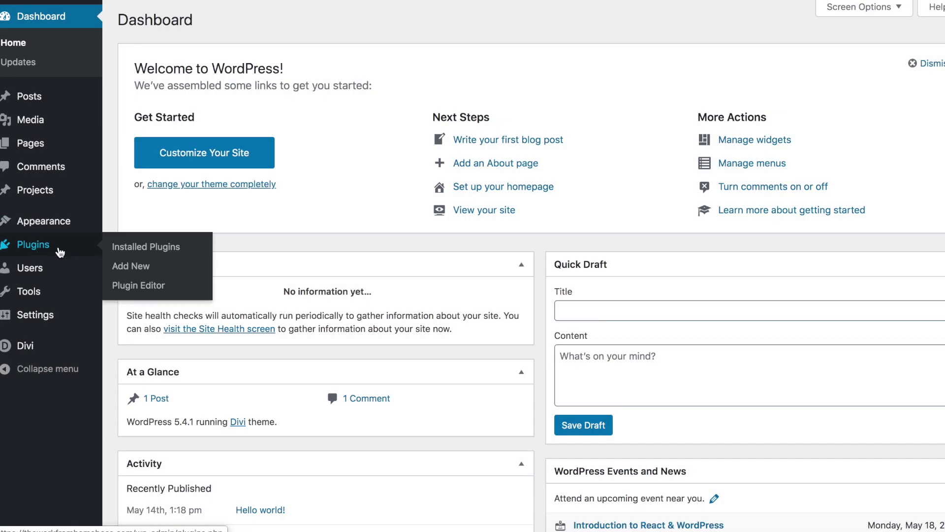
pyautogui.click(126, 264)
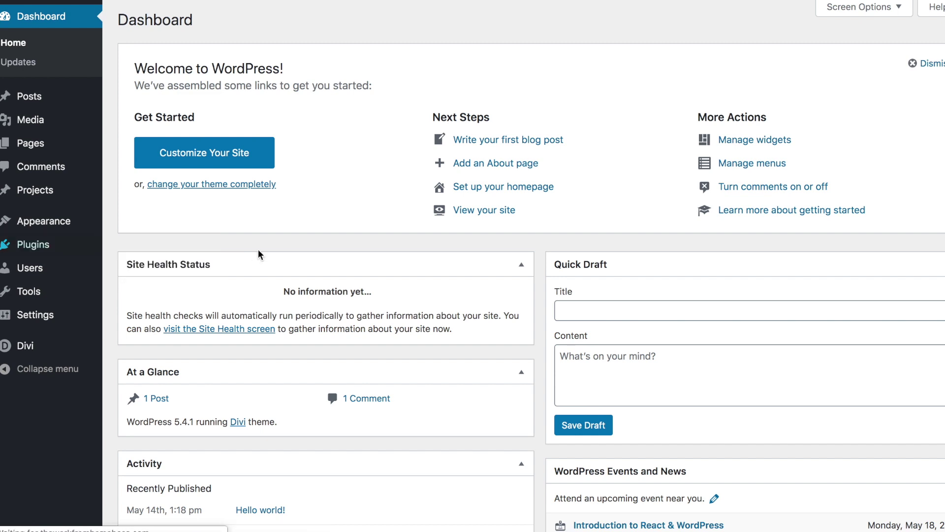
pyautogui.write('optinmonster')
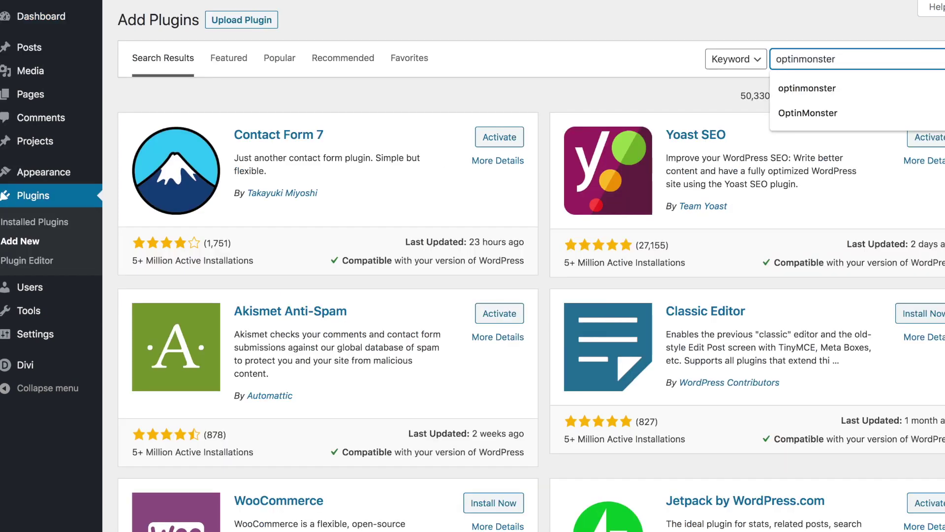
pyautogui.press('Return')
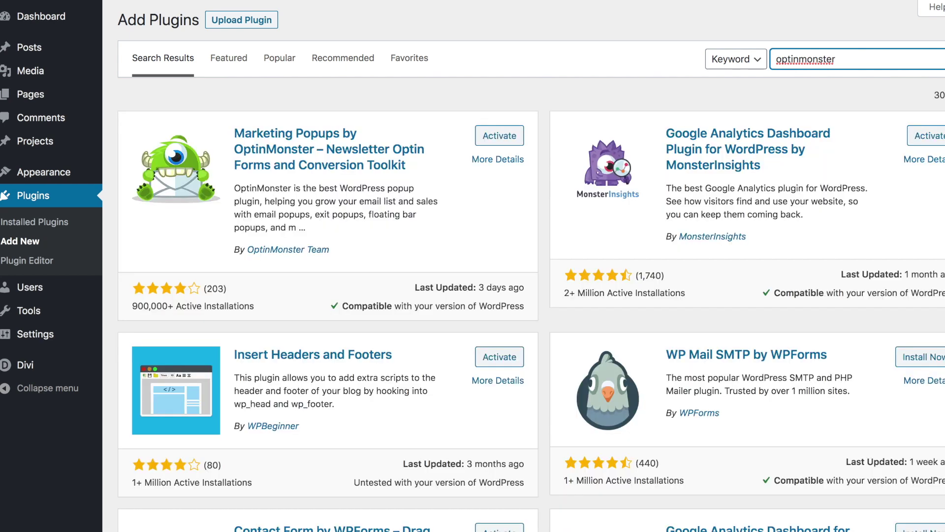
pyautogui.click(500, 136)
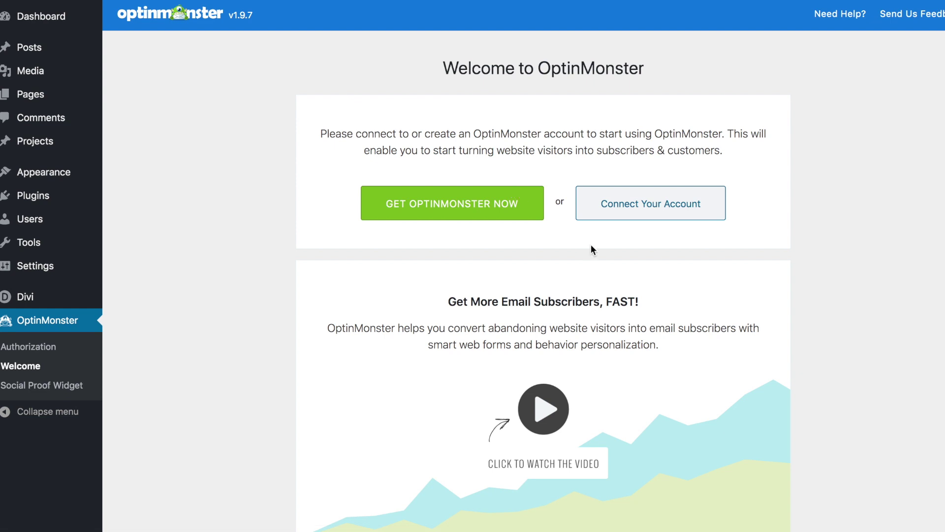
# Step: Connect and authorize the OptinMonster account for this WordPress site
pyautogui.click(658, 206)
pyautogui.click(446, 176)
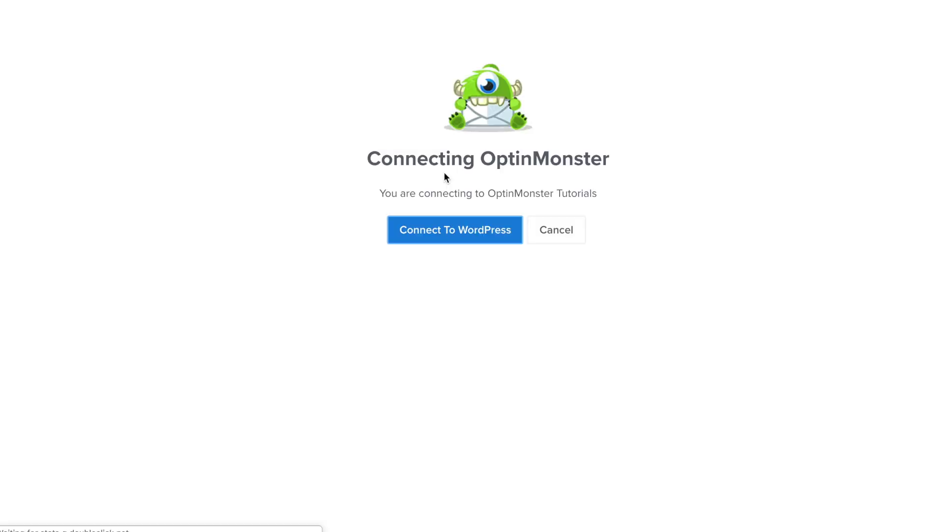
pyautogui.click(448, 231)
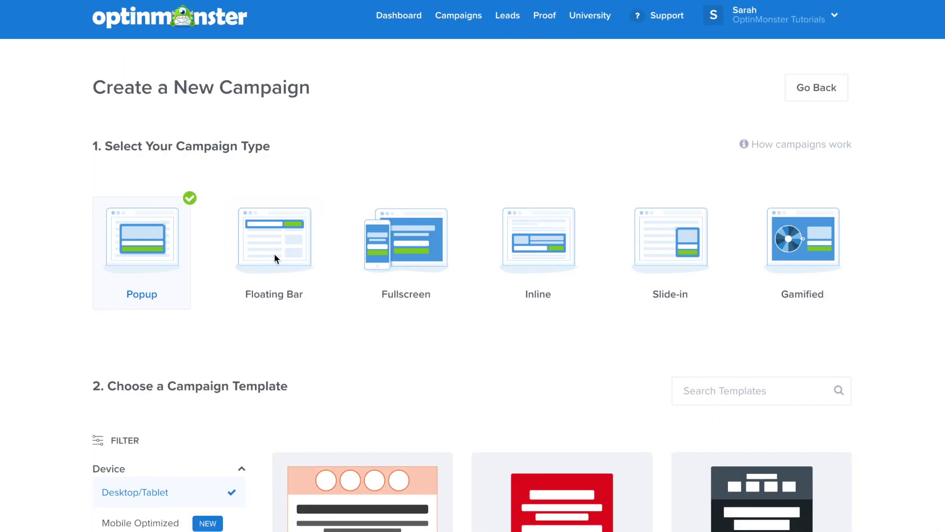
# Step: Choose the Floating Bar campaign type and preview the Cyber and Flash templates
pyautogui.click(275, 256)
pyautogui.scroll(-4, 862, 309)
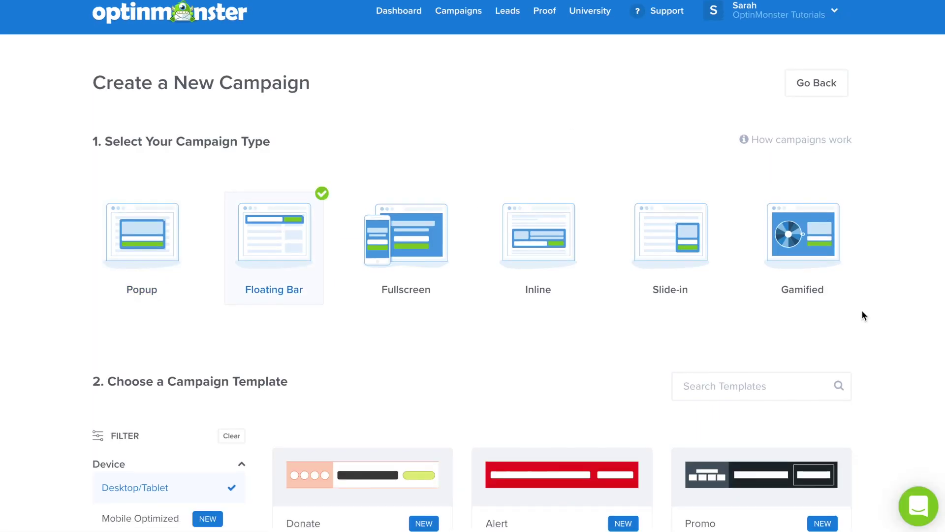
pyautogui.scroll(-3, 862, 312)
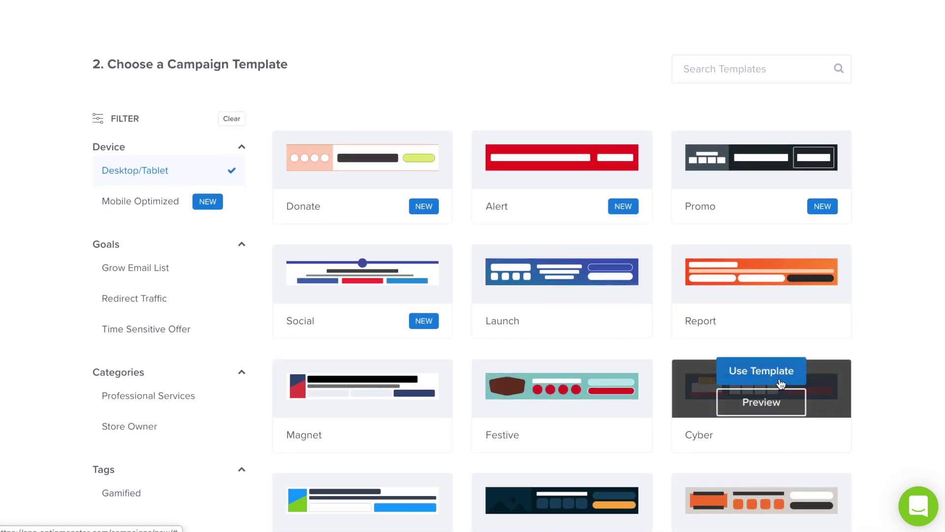
pyautogui.click(773, 405)
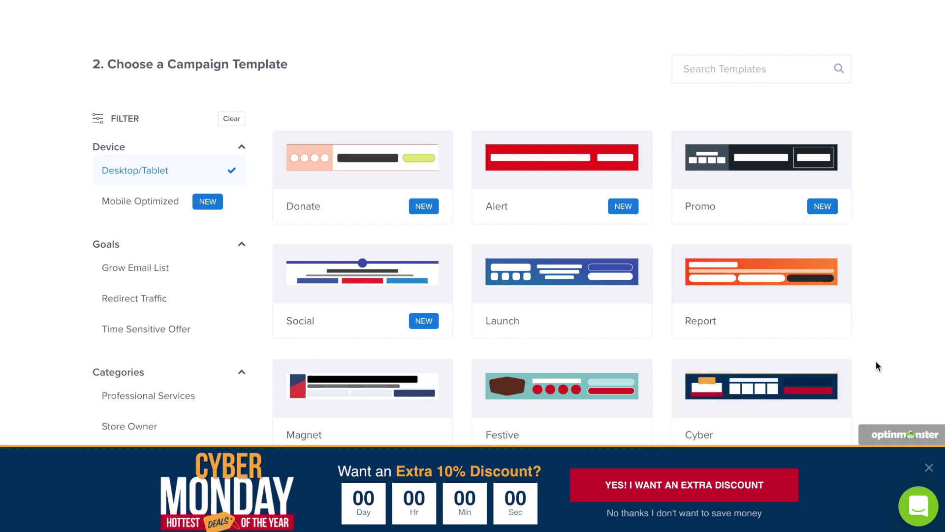
pyautogui.scroll(-10, 407, 226)
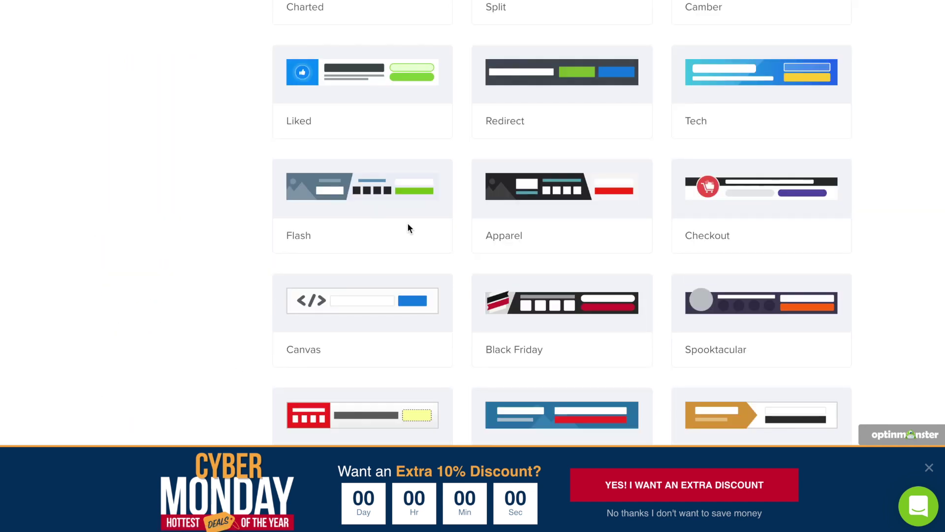
pyautogui.click(389, 207)
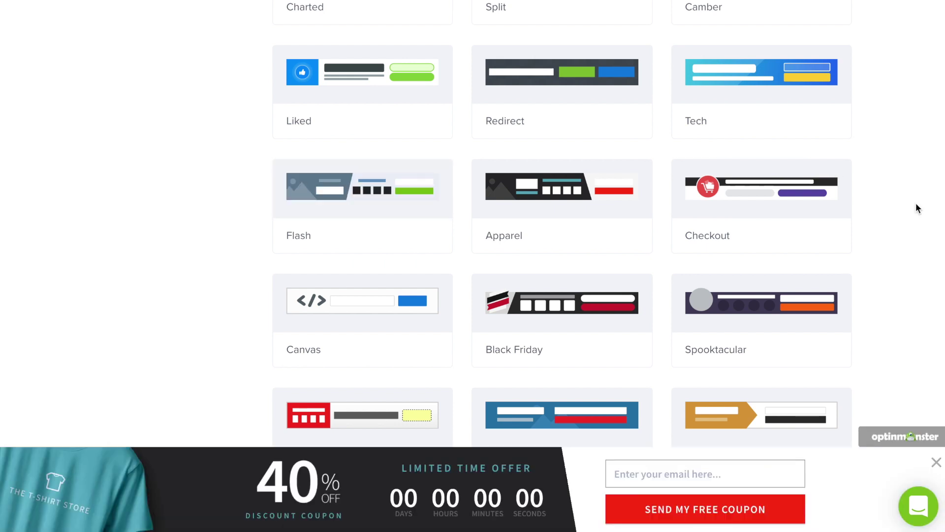
pyautogui.scroll(-1, 917, 206)
pyautogui.scroll(15, 917, 207)
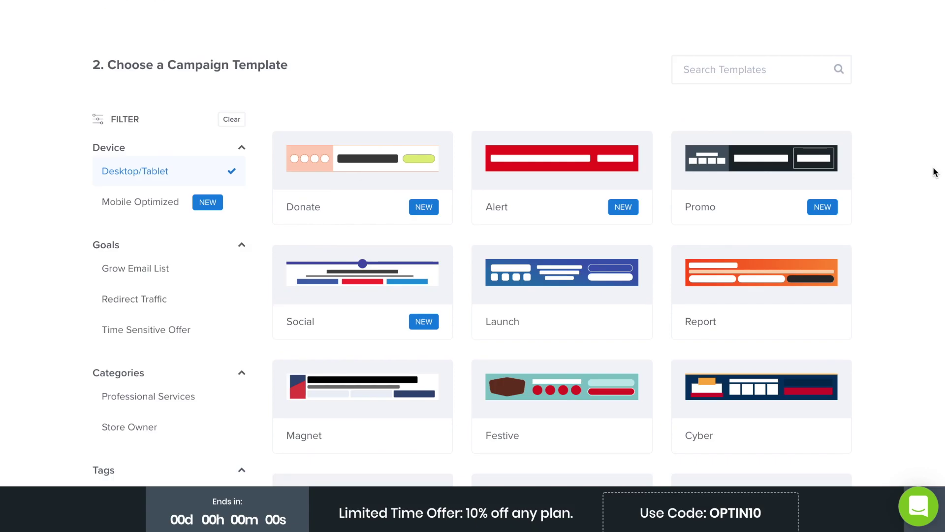
# Step: Use the Promo template, name the campaign Flash Sale Timer Bar, and replace the default website
pyautogui.click(790, 148)
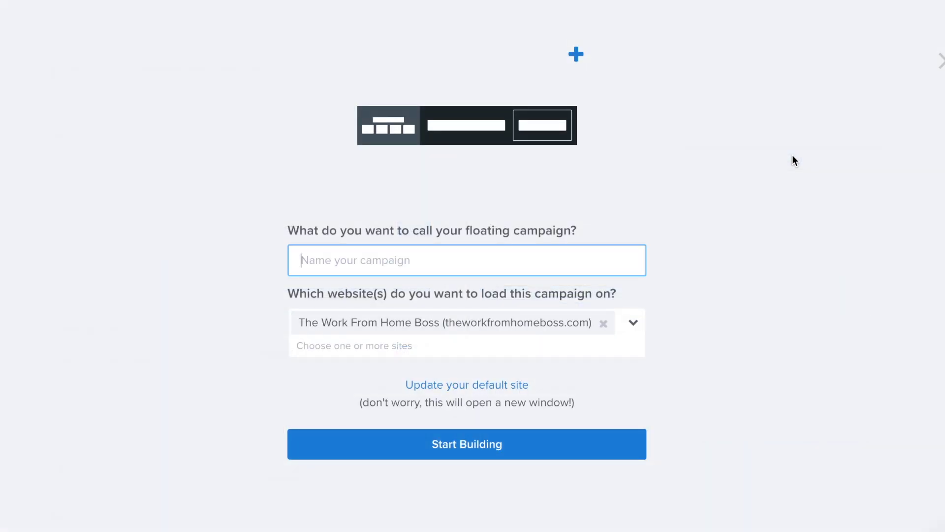
pyautogui.write('Flas')
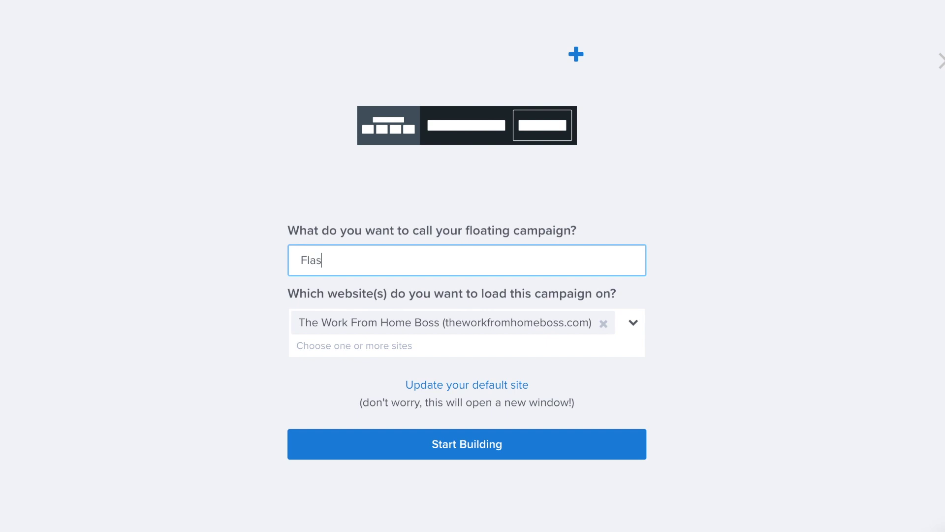
pyautogui.write('h Sale Timer')
pyautogui.click(603, 323)
pyautogui.click(633, 323)
# Step: Load the campaign on the Test Site with the floating bar at the top of the page
pyautogui.click(568, 383)
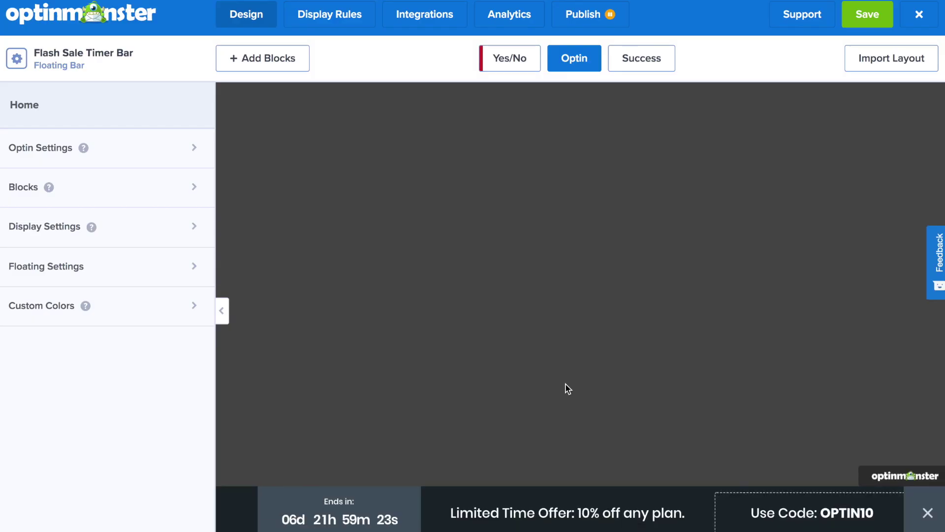
pyautogui.click(186, 266)
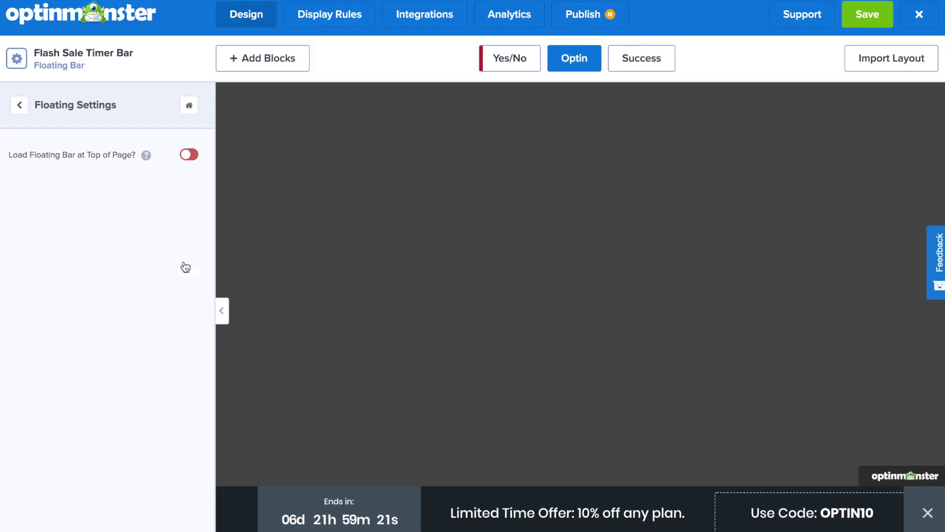
pyautogui.click(191, 157)
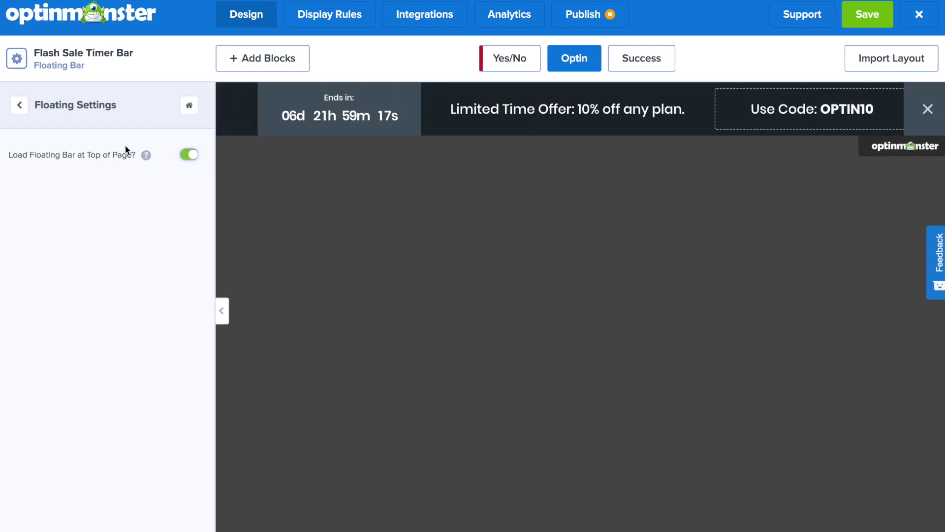
# Step: Turn off the Powered By link in Display Settings and select the countdown block
pyautogui.click(887, 148)
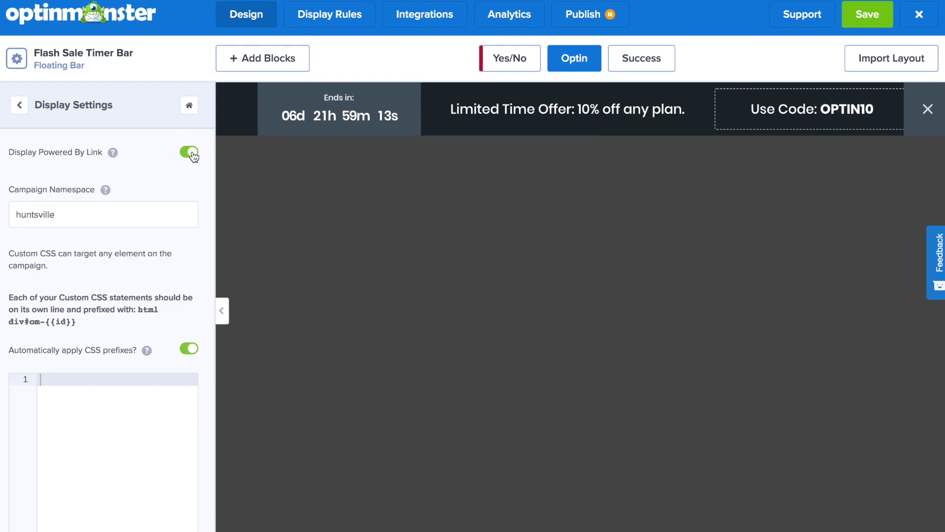
pyautogui.click(192, 152)
pyautogui.click(354, 118)
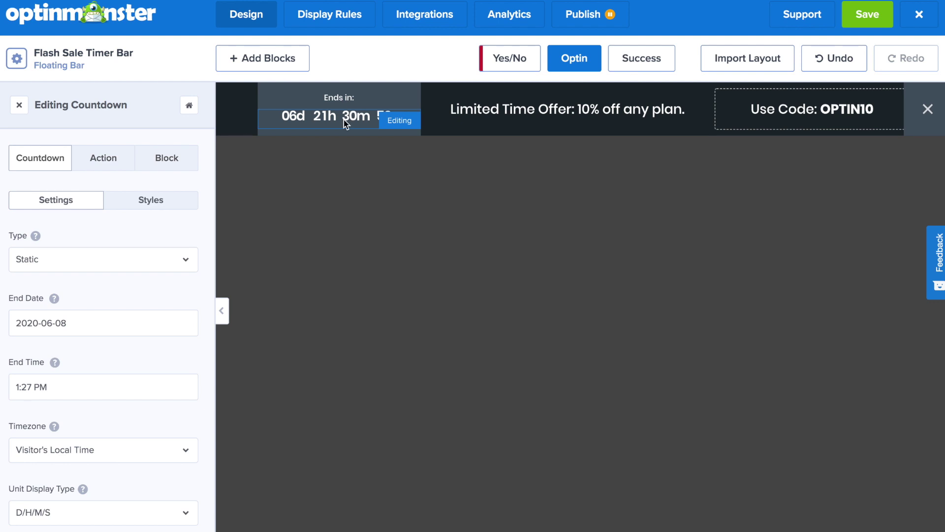
# Step: Change the countdown's End Date to June 7, 2020 in the date picker
pyautogui.moveTo(344, 120)
pyautogui.click(70, 320)
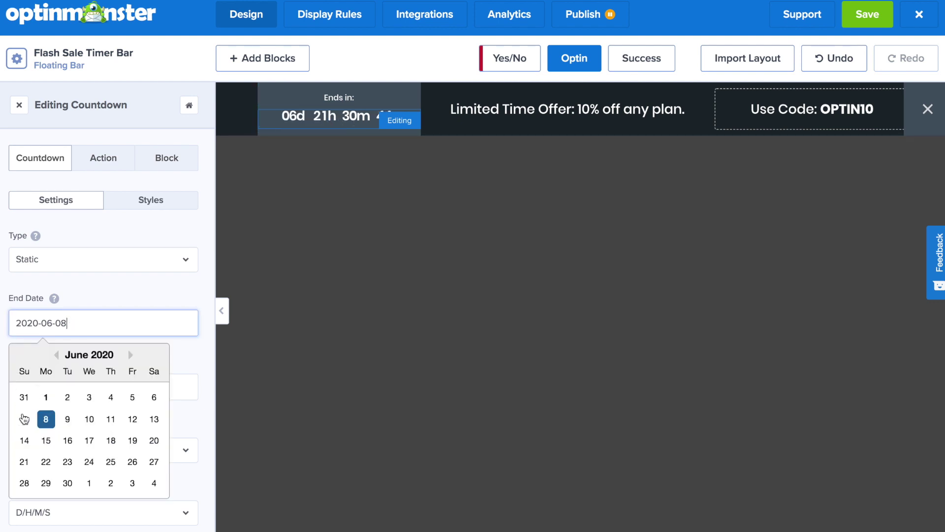
pyautogui.click(23, 418)
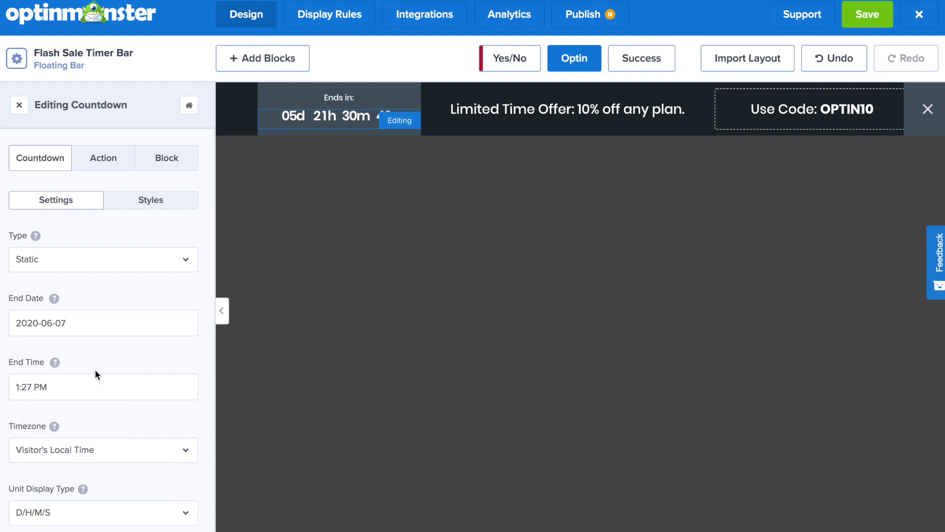
pyautogui.scroll(-3, 96, 373)
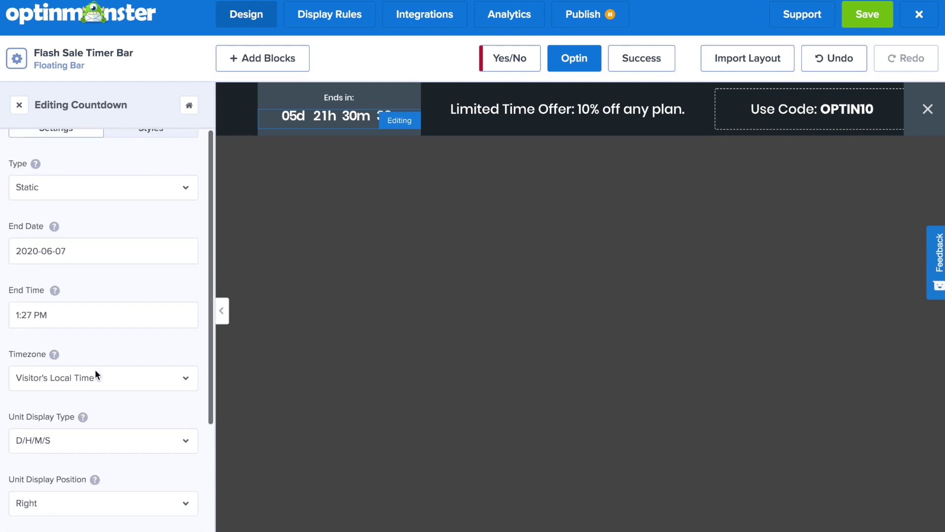
pyautogui.scroll(-4, 95, 374)
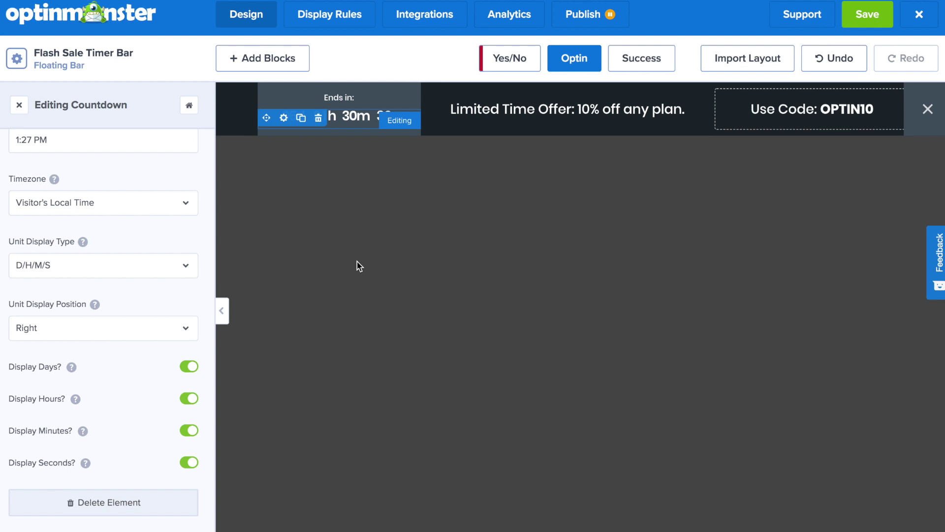
# Step: Save, then change the bar text to 'FLASH SALE: 20% off right now!' with code FLASH20
pyautogui.click(870, 16)
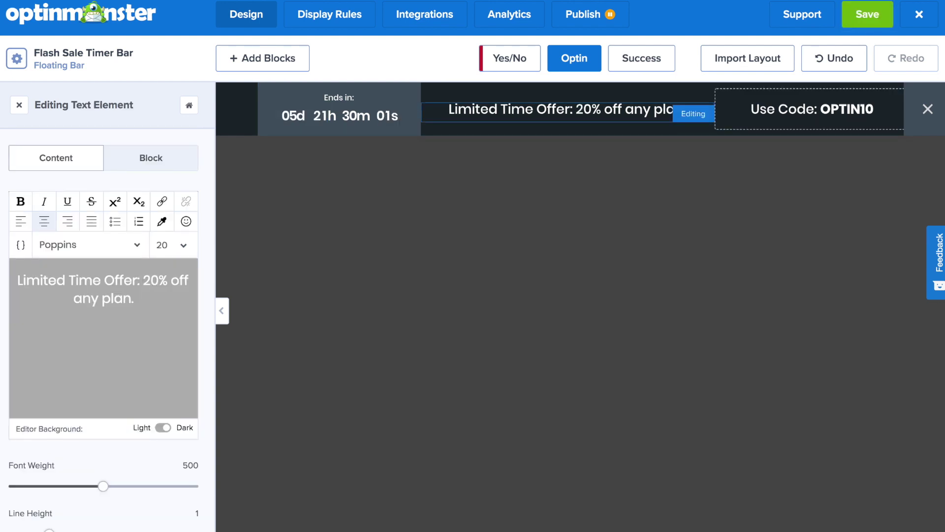
pyautogui.click(148, 297)
pyautogui.moveTo(148, 296); pyautogui.dragTo(76, 293)
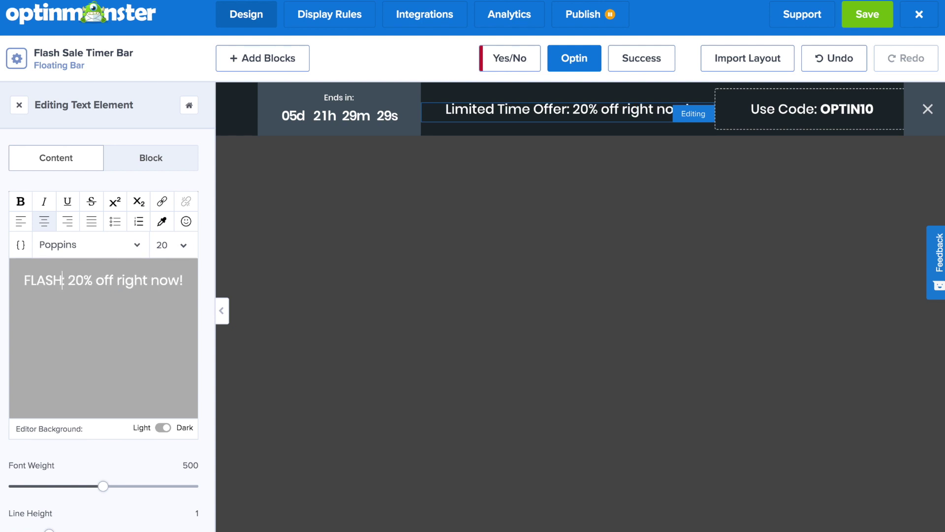
pyautogui.write('SALE: 20% off right now!')
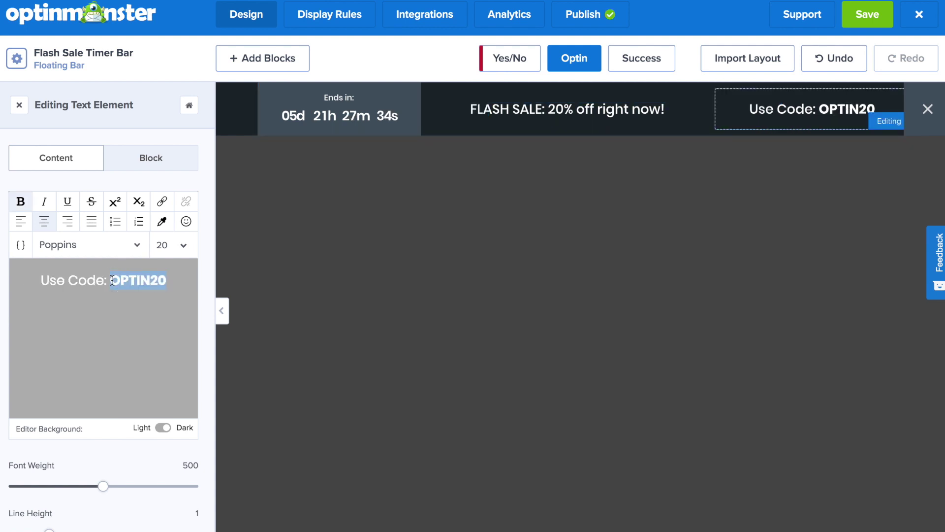
pyautogui.write('FLASH')
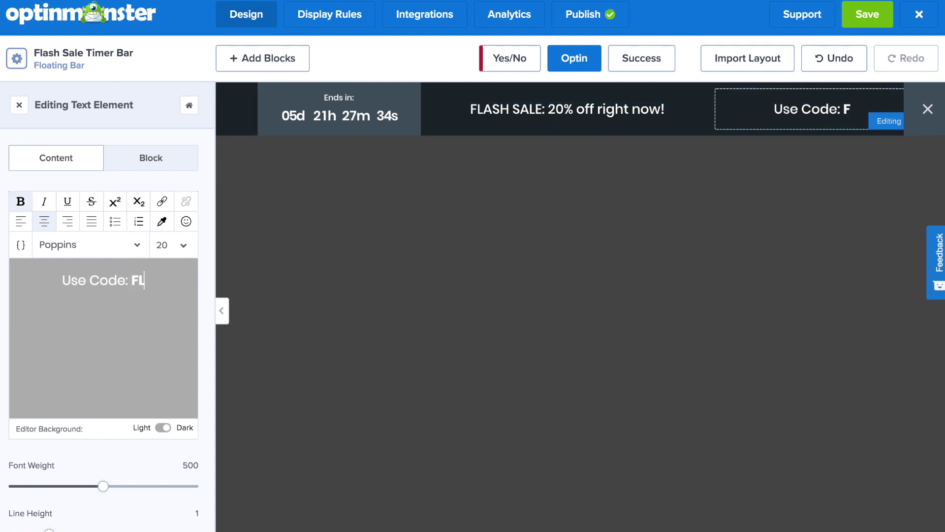
pyautogui.write('20')
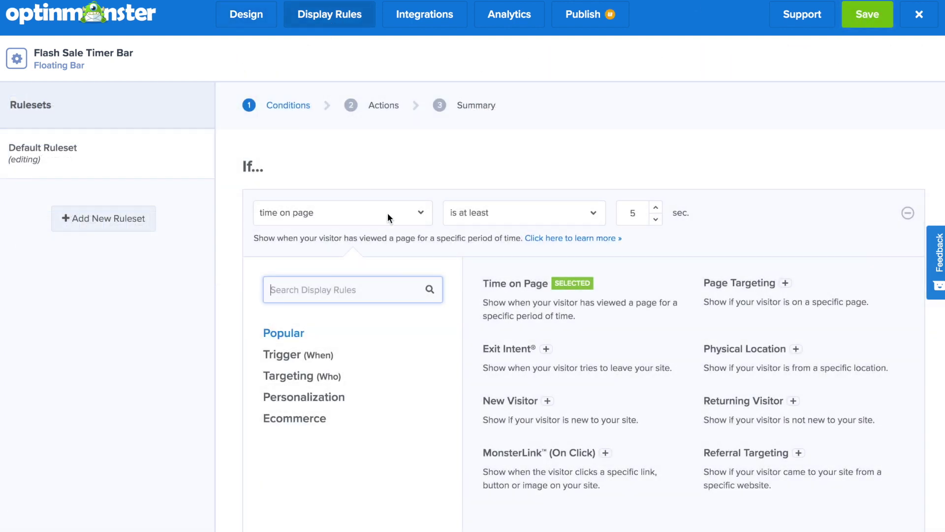
pyautogui.click(388, 213)
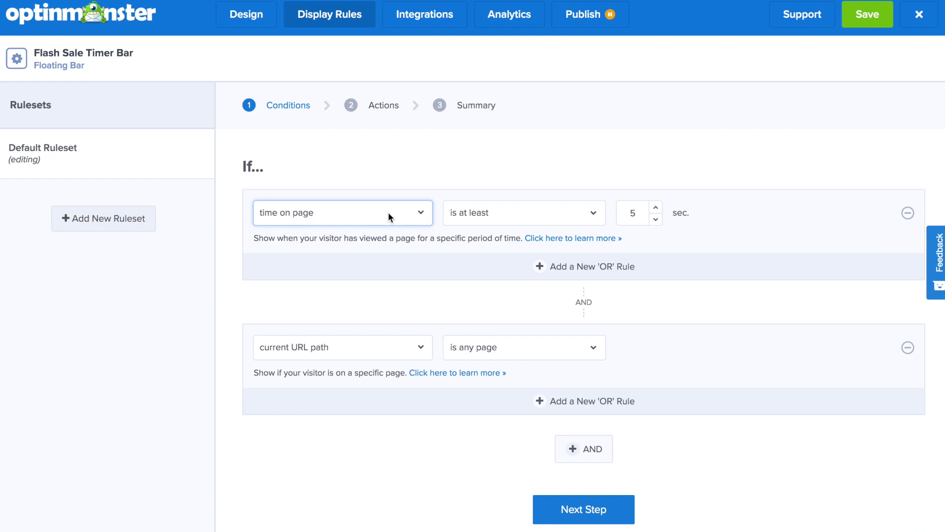
# Step: Switch the first display rule to a date-and-time trigger ending June 7, 2020
pyautogui.click(421, 214)
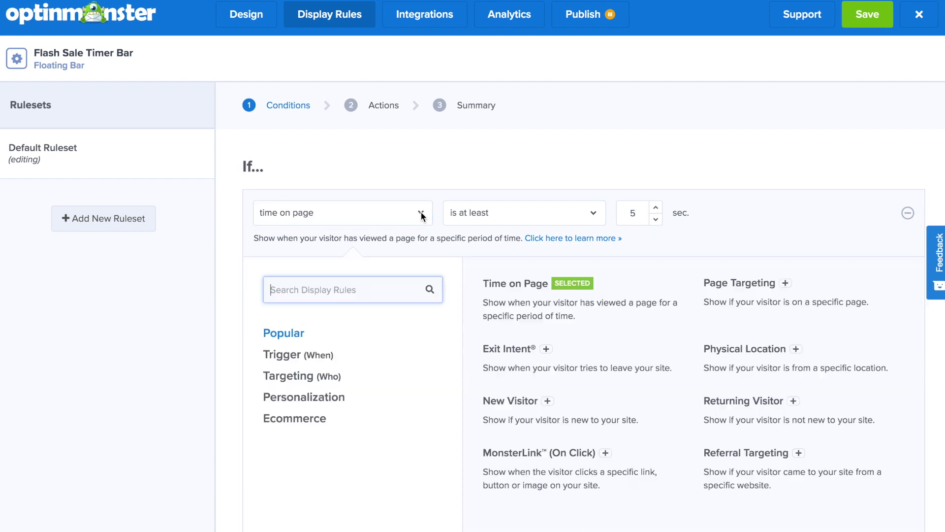
pyautogui.click(303, 354)
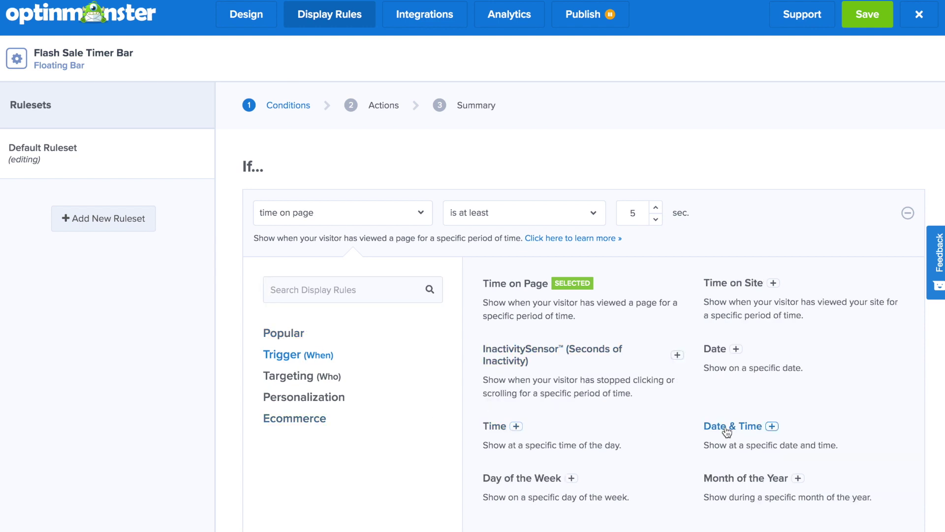
pyautogui.click(727, 431)
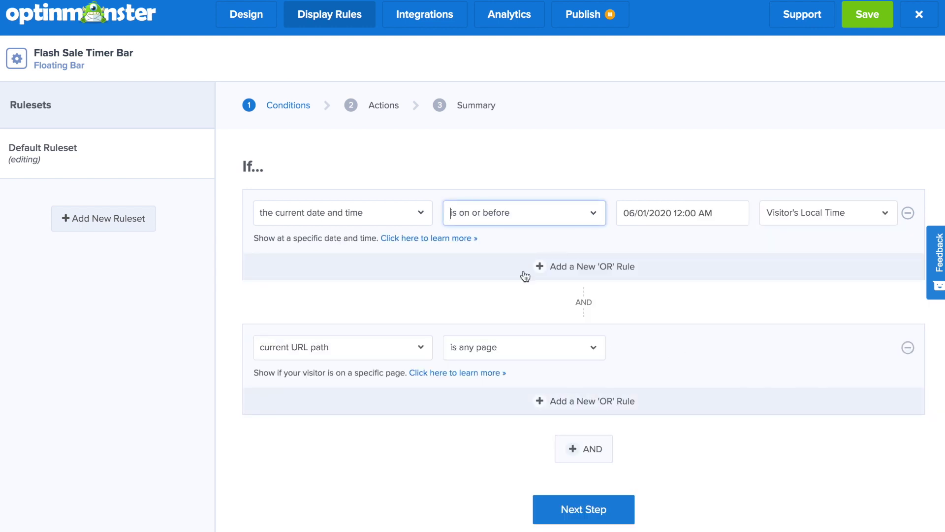
pyautogui.click(716, 211)
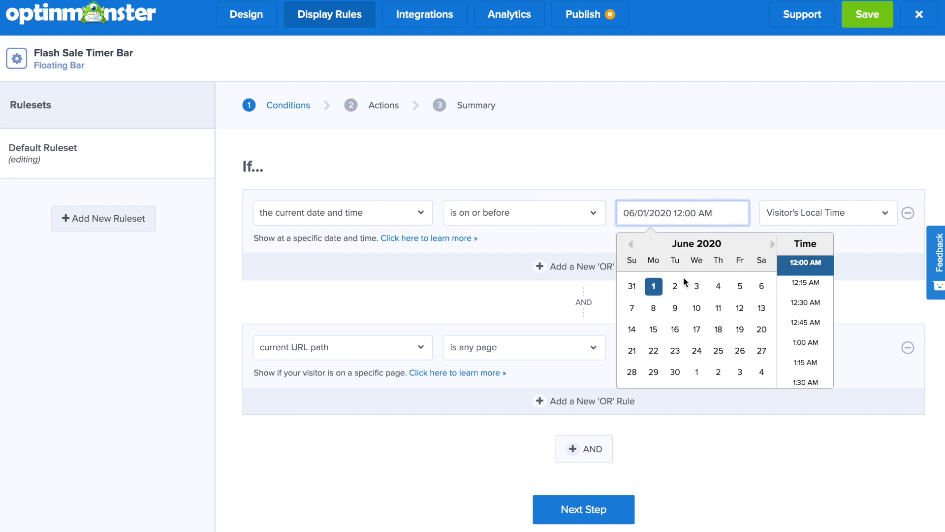
pyautogui.click(632, 309)
pyautogui.click(554, 290)
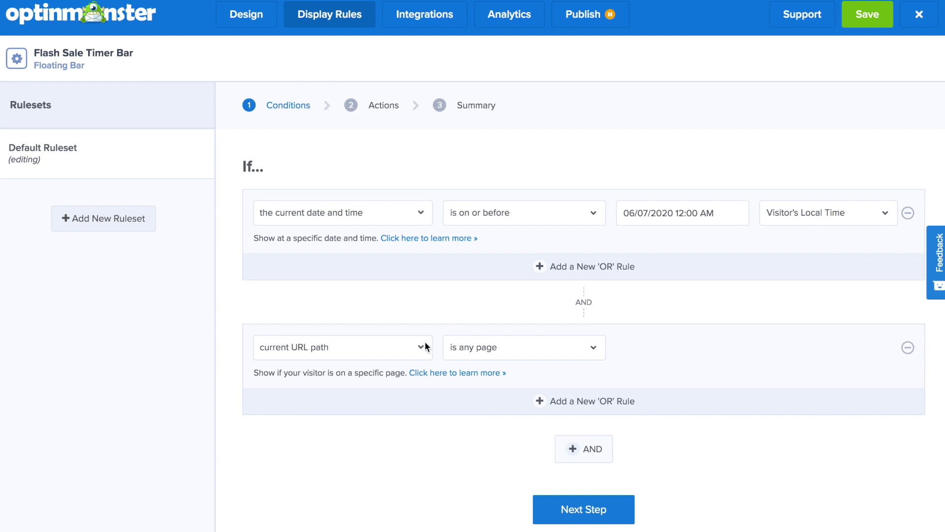
# Step: Limit the bar to URL paths containing 'products', then advance through Actions to the Summary
pyautogui.click(579, 353)
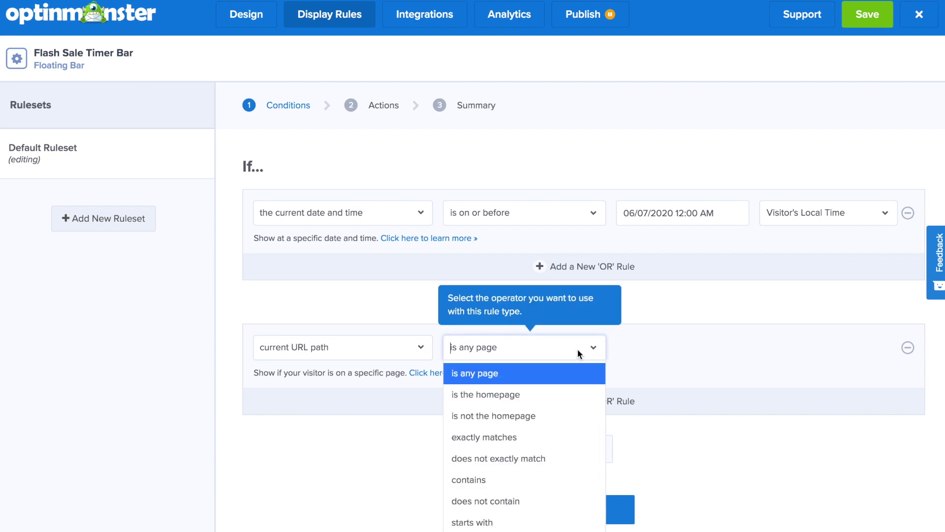
pyautogui.click(522, 482)
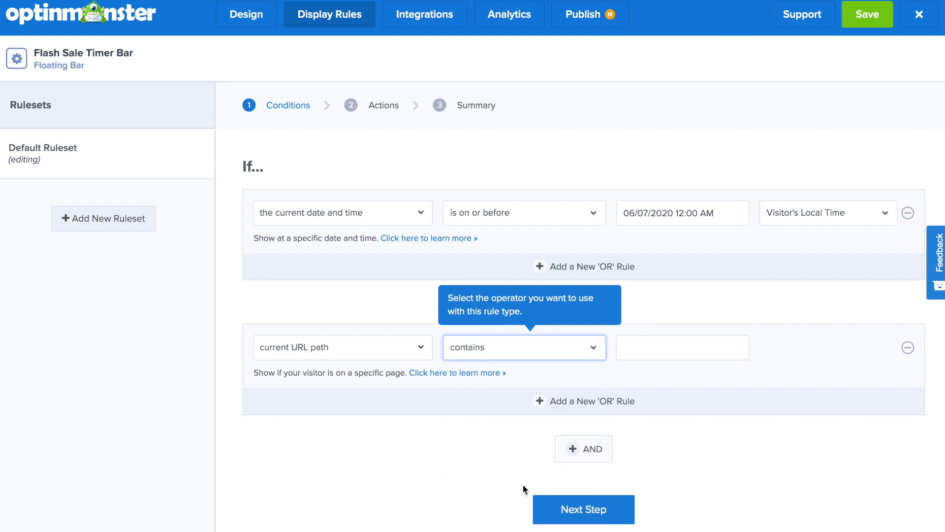
pyautogui.click(661, 346)
pyautogui.write('products')
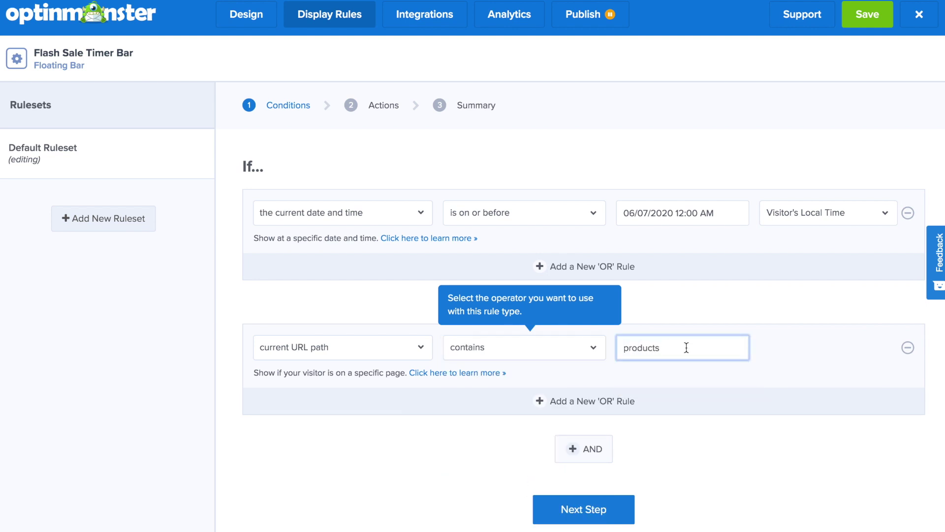
pyautogui.click(582, 509)
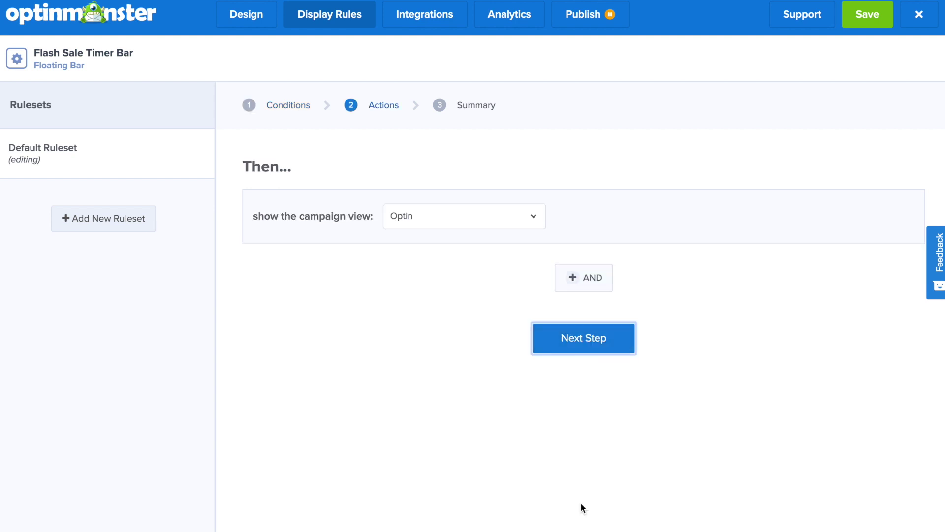
pyautogui.click(582, 344)
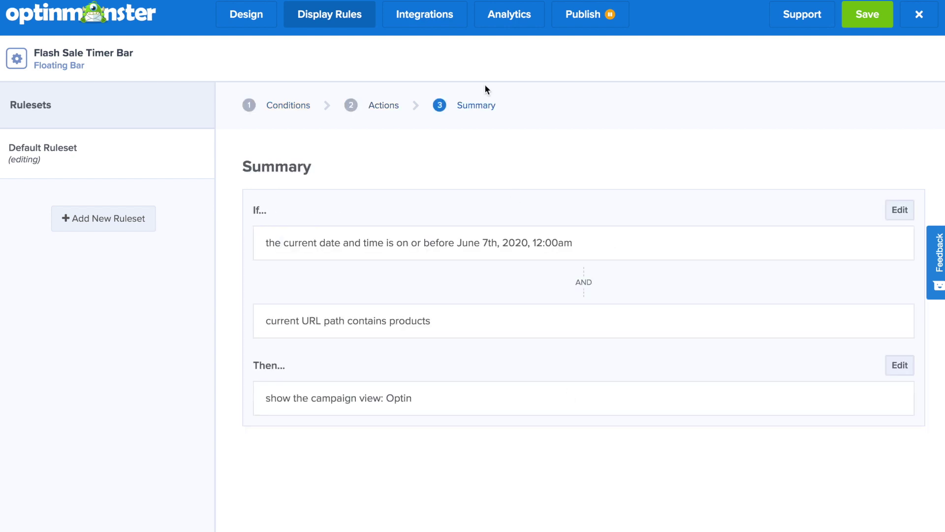
pyautogui.click(508, 30)
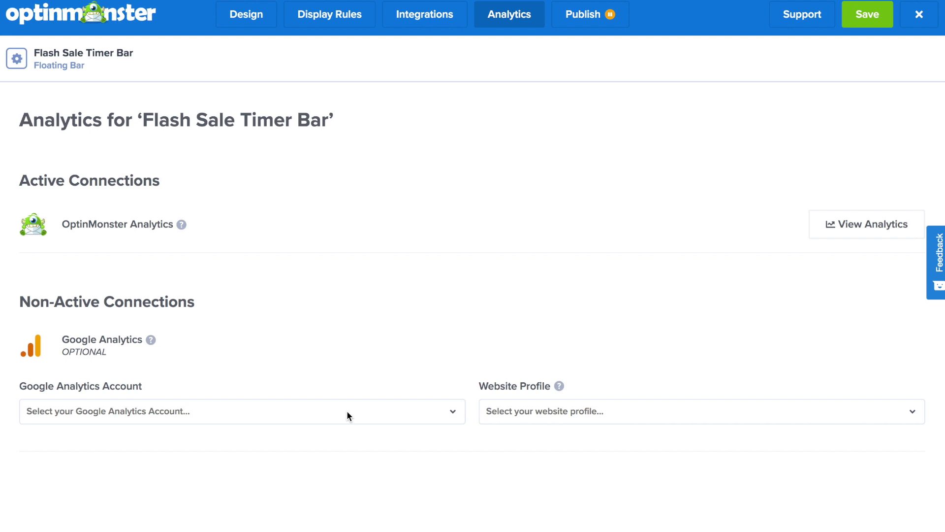
# Step: Set the Flash Sale Timer Bar from Paused to Live and preview it on the store
pyautogui.click(582, 21)
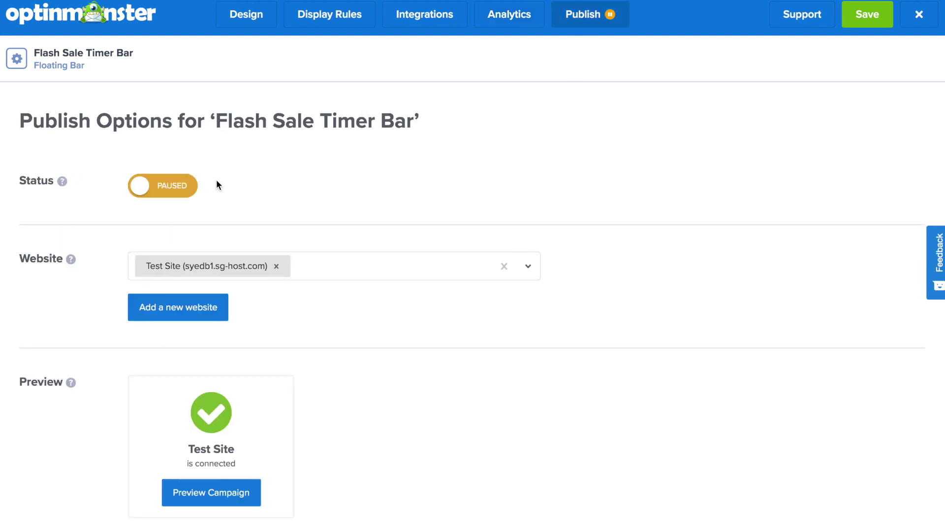
pyautogui.click(185, 185)
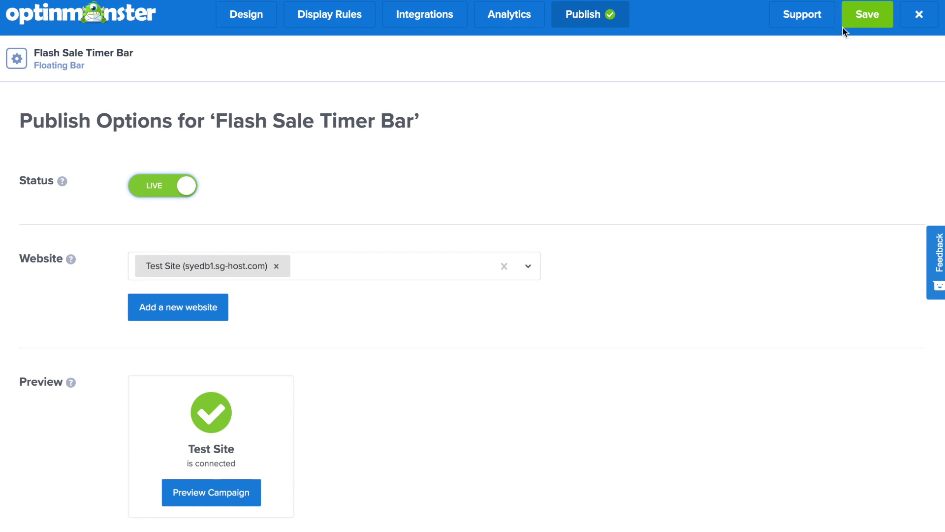
pyautogui.click(217, 492)
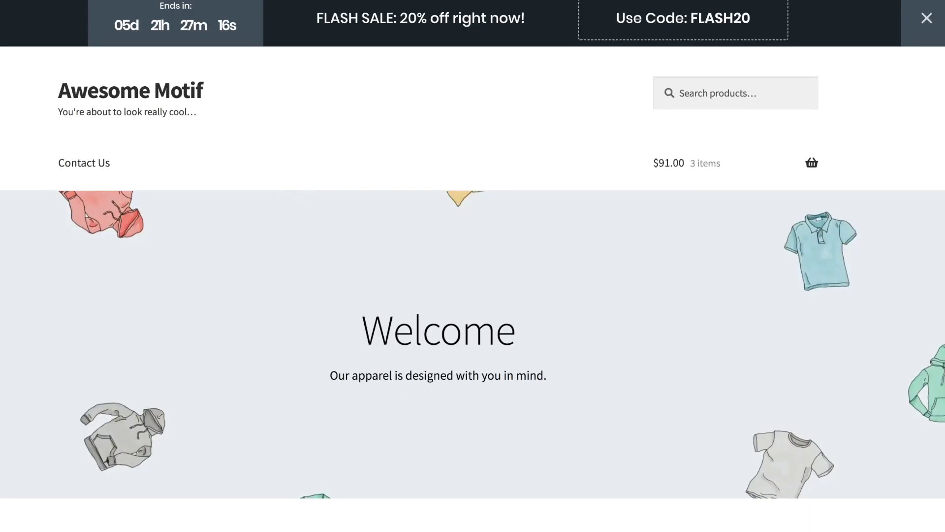
# Step: Scroll down the Awesome Motif homepage to check the FLASH20 bar stays pinned at the top
pyautogui.scroll(-3, 843, 125)
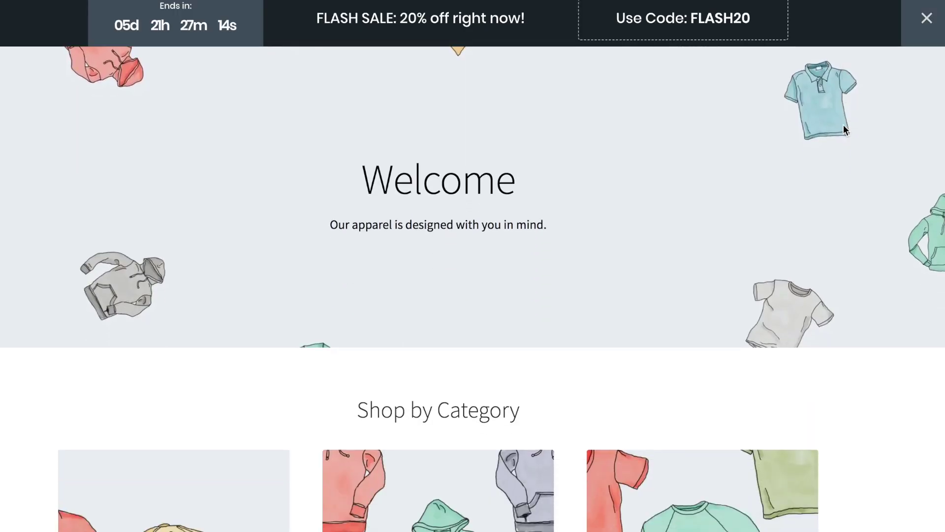
pyautogui.scroll(-4, 843, 129)
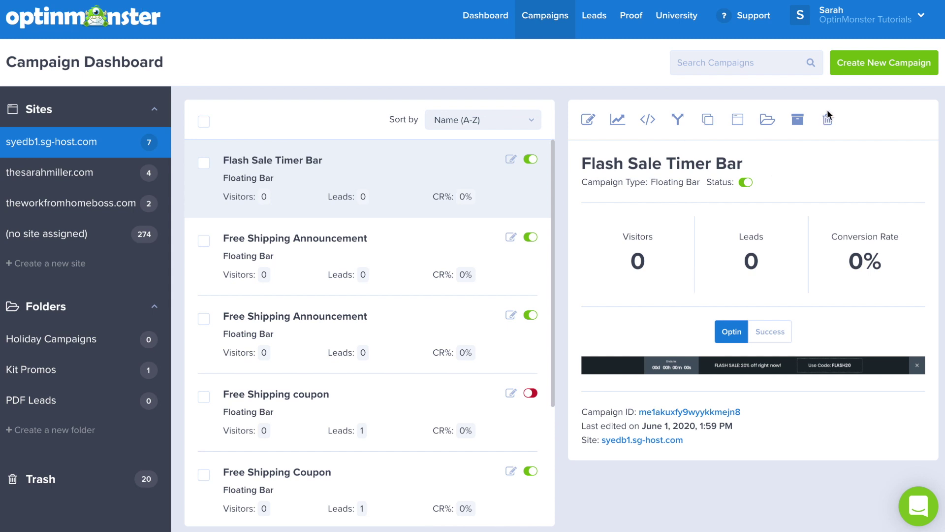
# Step: Start a new popup campaign and preview the Promo, Cyber Monday and t-shirt coupon templates
pyautogui.click(882, 62)
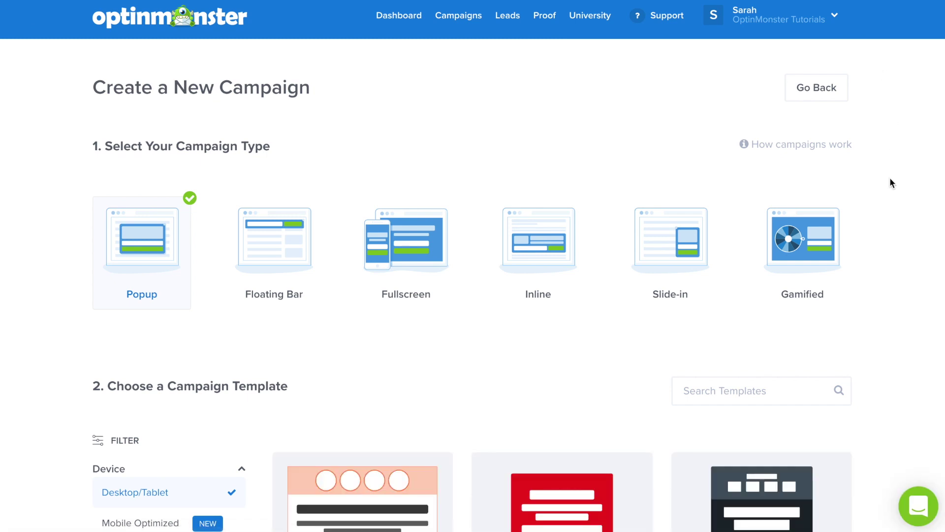
pyautogui.scroll(-4, 890, 180)
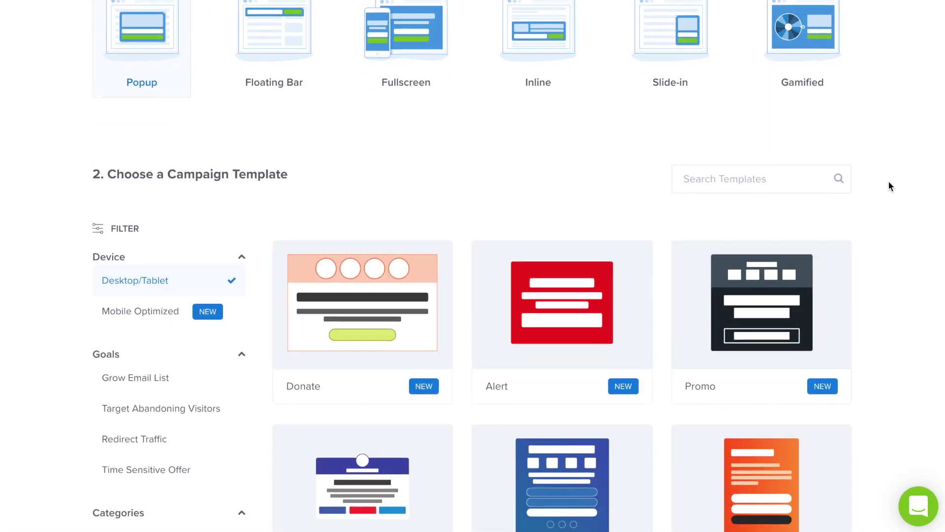
pyautogui.scroll(-2, 890, 186)
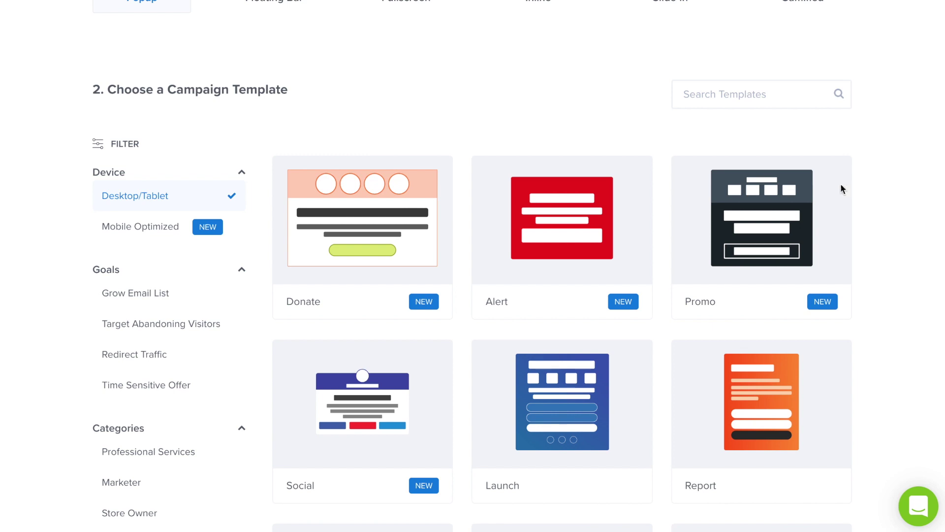
pyautogui.click(766, 236)
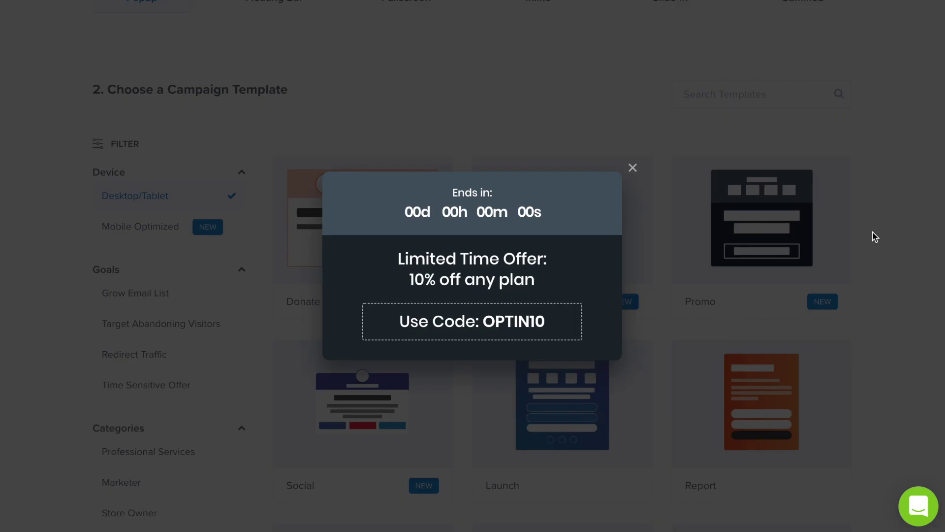
pyautogui.click(875, 236)
pyautogui.scroll(-5, 837, 295)
pyautogui.click(759, 327)
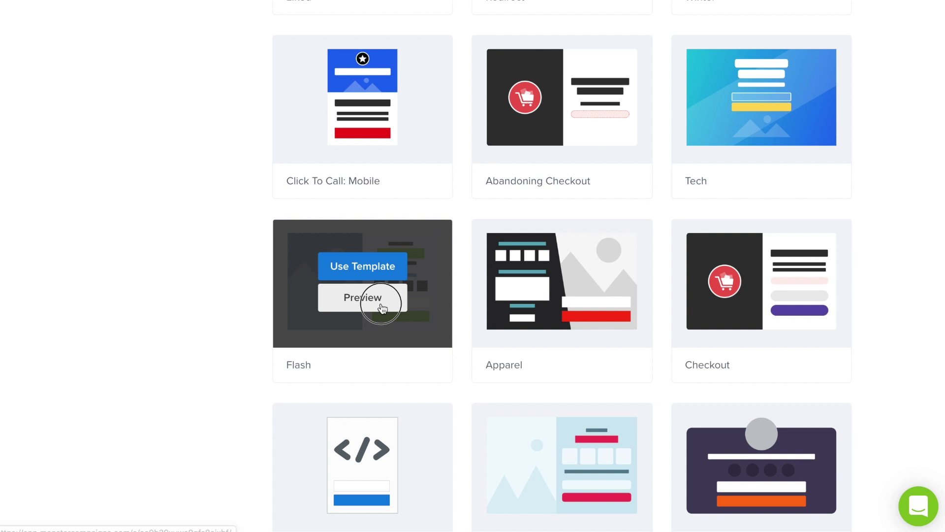
pyautogui.click(379, 309)
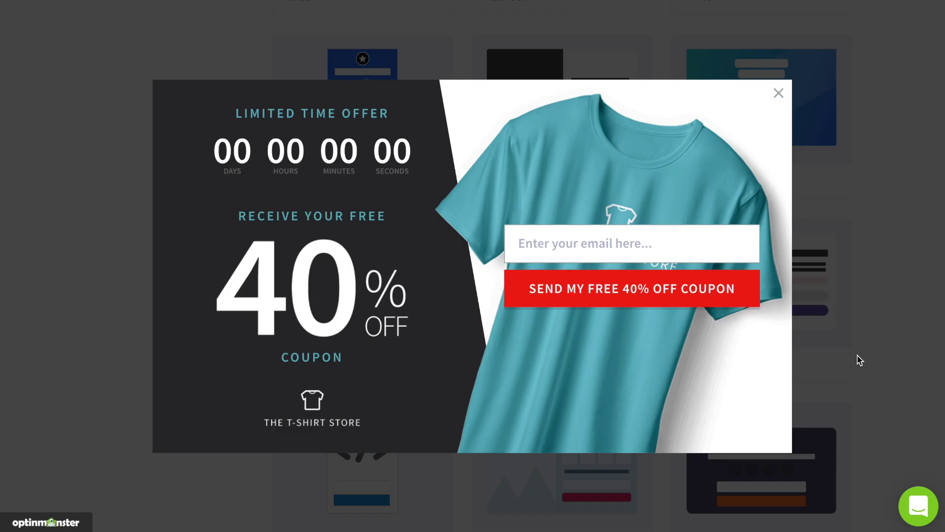
pyautogui.click(859, 360)
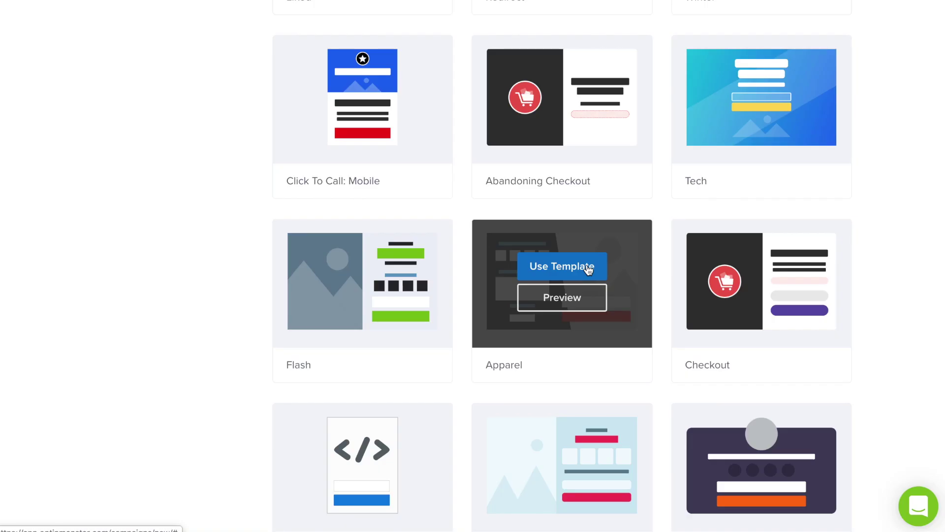
# Step: Create a campaign named 'Flash Sale Popup' from the Apparel template for the Test Site
pyautogui.click(586, 266)
pyautogui.write('Flash')
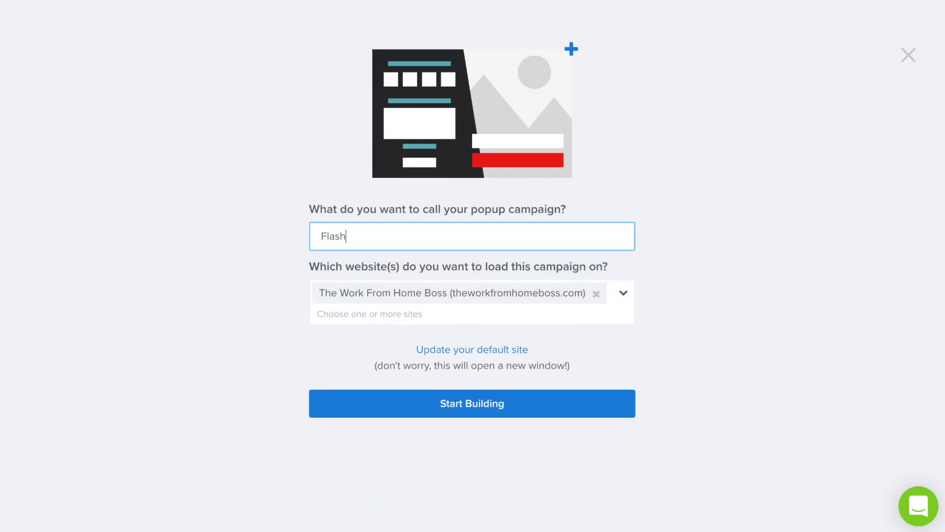
pyautogui.write(' Sale Popup')
pyautogui.click(622, 294)
pyautogui.click(677, 337)
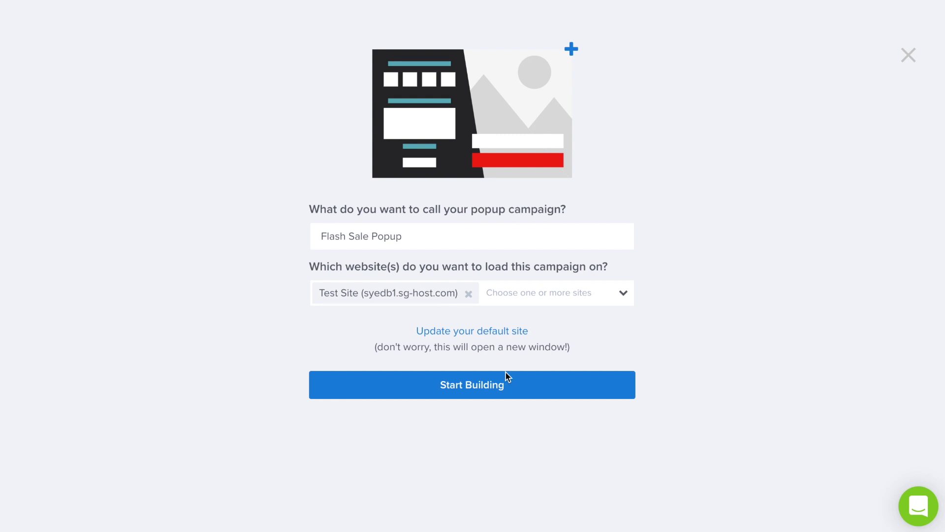
pyautogui.click(498, 384)
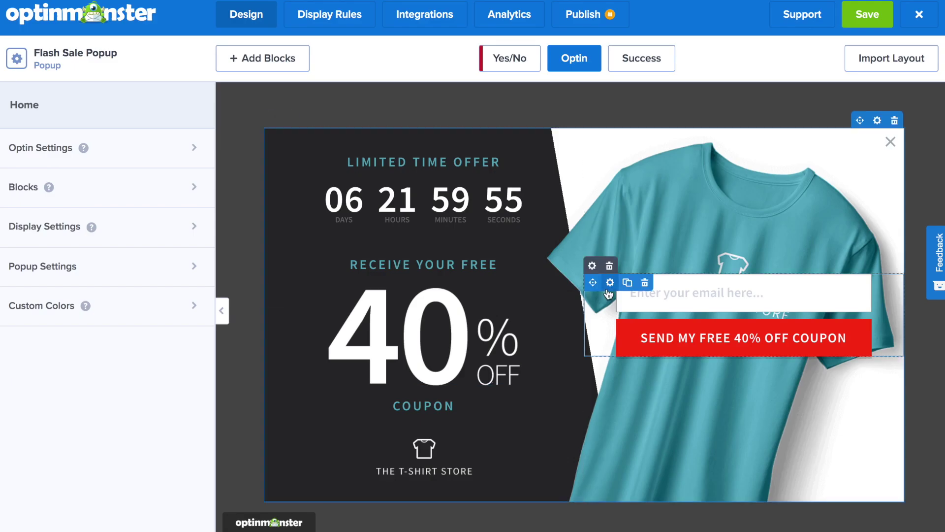
# Step: Replace the 'Limited Time Offer' headline with 'FLASH SALE!'
pyautogui.click(465, 161)
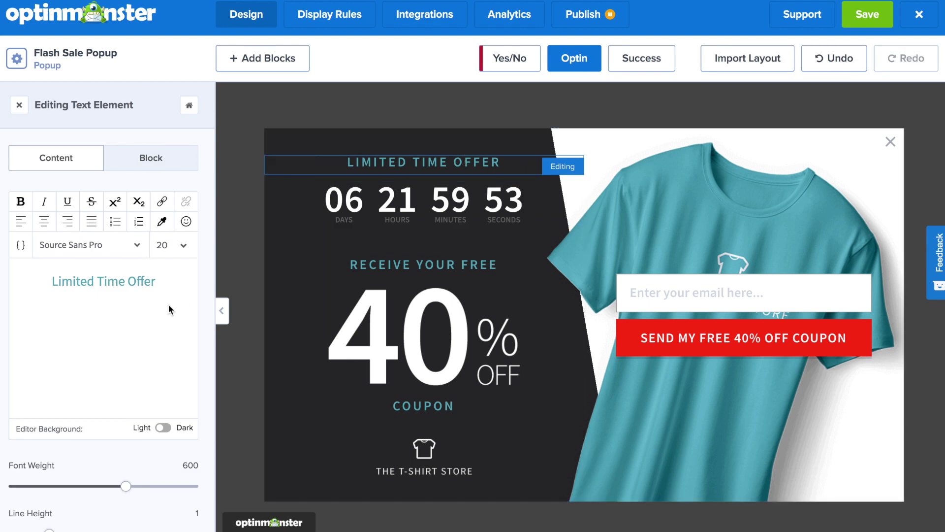
pyautogui.moveTo(156, 280); pyautogui.dragTo(38, 280)
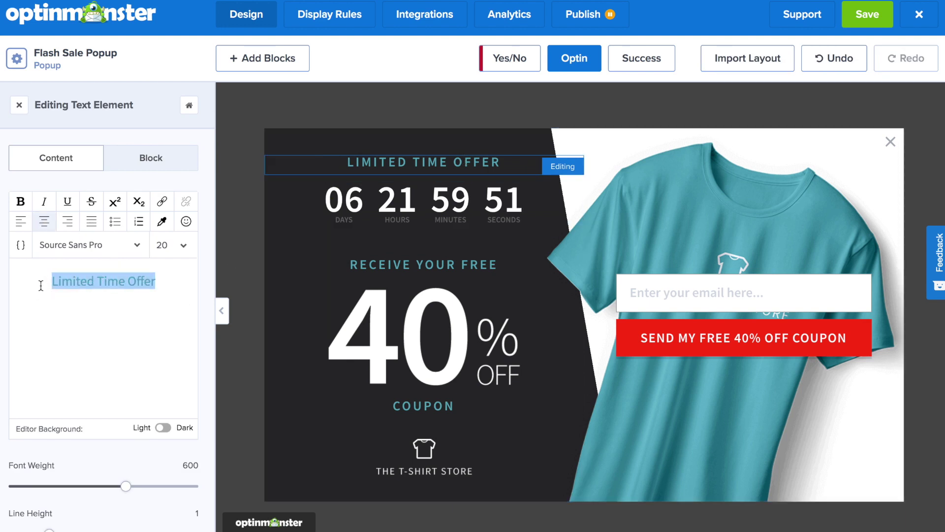
pyautogui.write('FLASH SALE!')
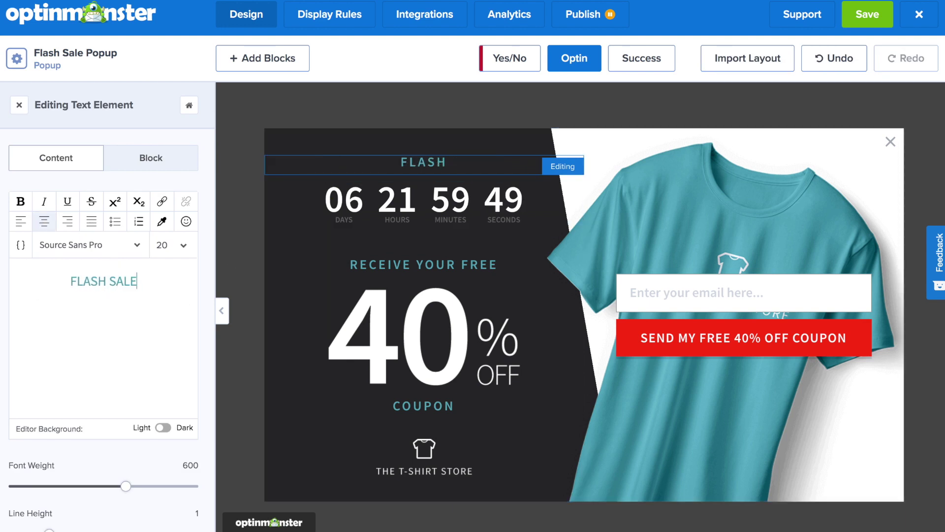
# Step: Remove the 40% OFF image and delete its empty image element
pyautogui.click(433, 331)
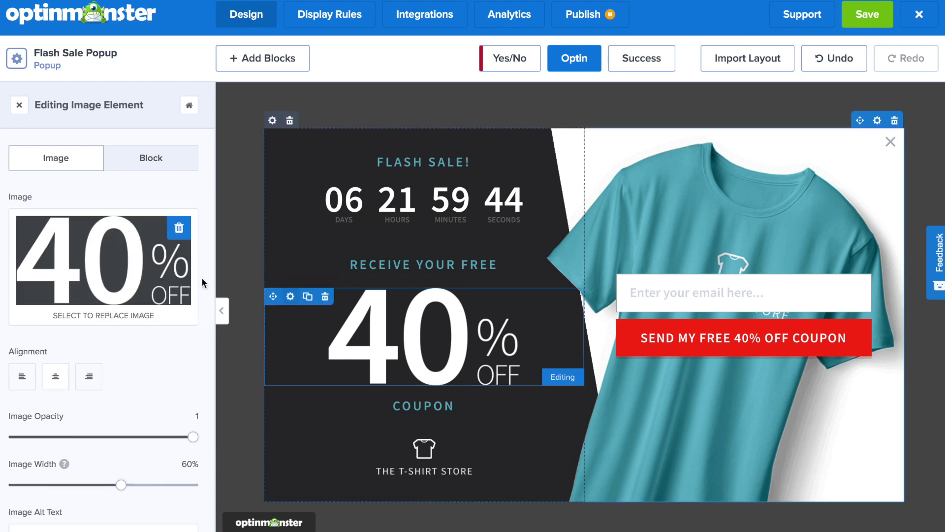
pyautogui.click(179, 228)
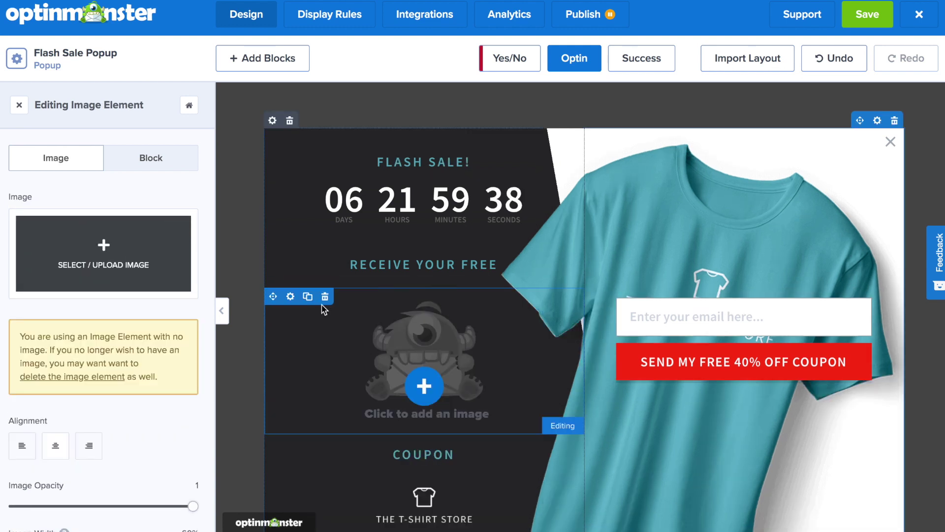
pyautogui.click(325, 296)
pyautogui.click(606, 305)
# Step: Add a text block below the countdown reading '20% OFF'
pyautogui.click(263, 58)
pyautogui.scroll(-5, 103, 295)
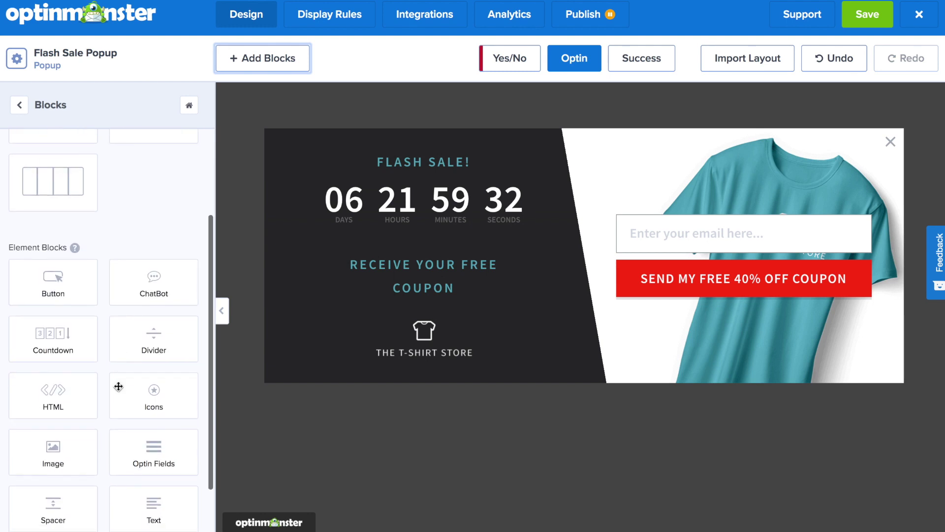
pyautogui.moveTo(154, 480); pyautogui.dragTo(428, 252)
pyautogui.moveTo(141, 302); pyautogui.dragTo(70, 278)
pyautogui.write('20')
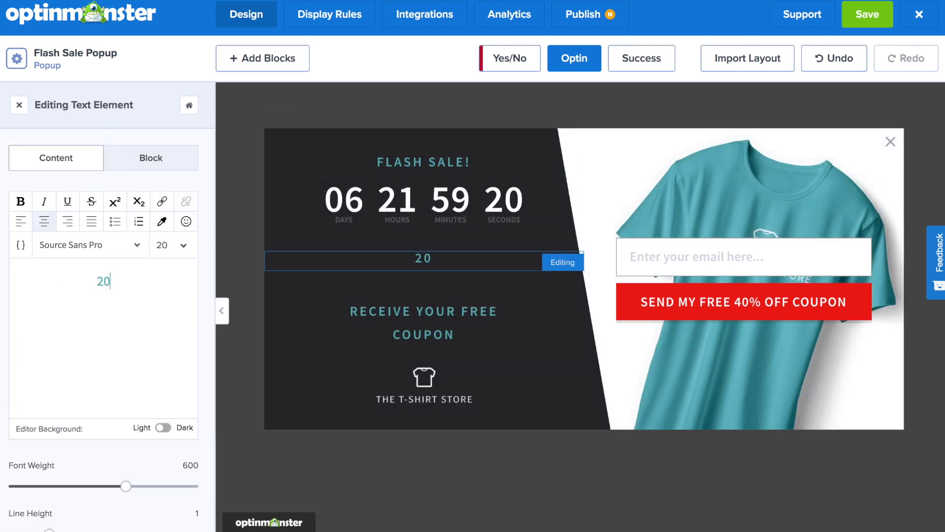
pyautogui.write('% OFF')
# Step: Style the 20% OFF text white with font size 96
pyautogui.keyDown('shift'); pyautogui.click(88, 282); pyautogui.keyUp('shift')
pyautogui.click(161, 221)
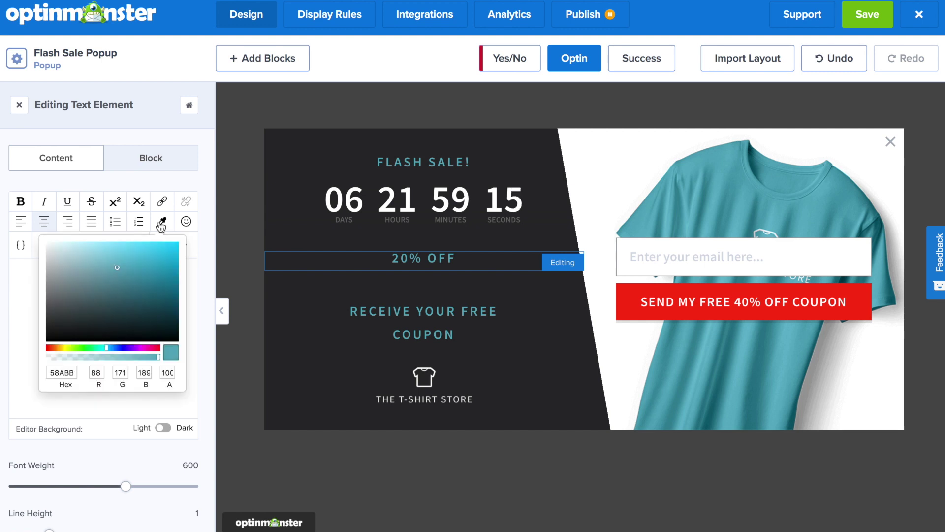
pyautogui.click(48, 243)
pyautogui.click(176, 249)
pyautogui.scroll(-5, 180, 325)
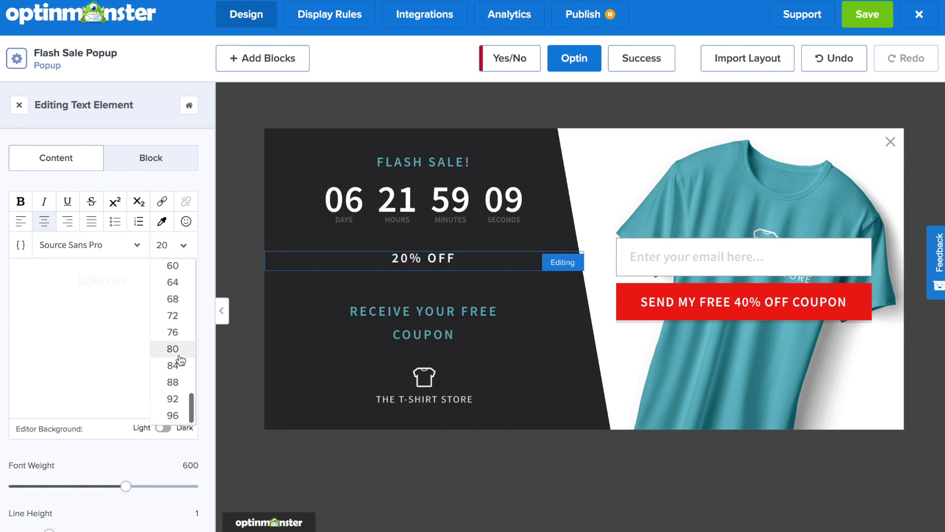
pyautogui.click(176, 245)
pyautogui.scroll(-5, 188, 321)
pyautogui.click(175, 411)
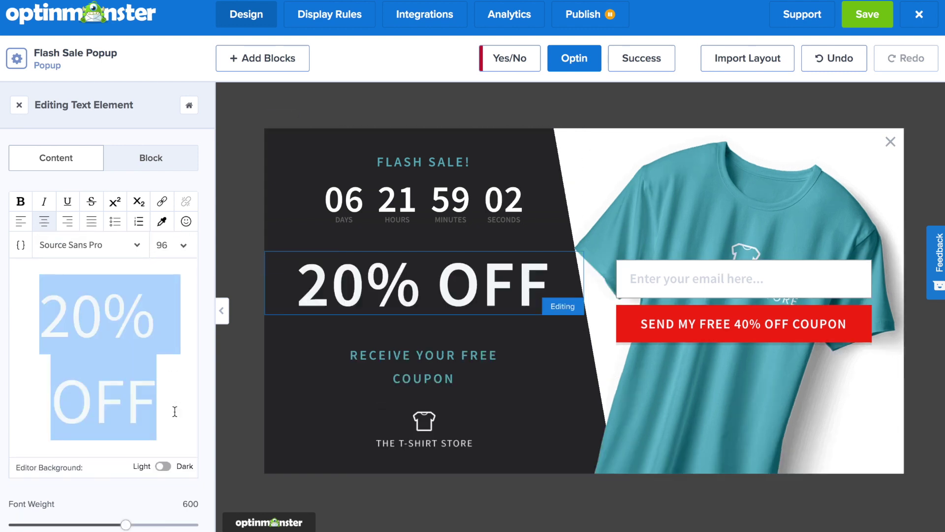
pyautogui.click(454, 209)
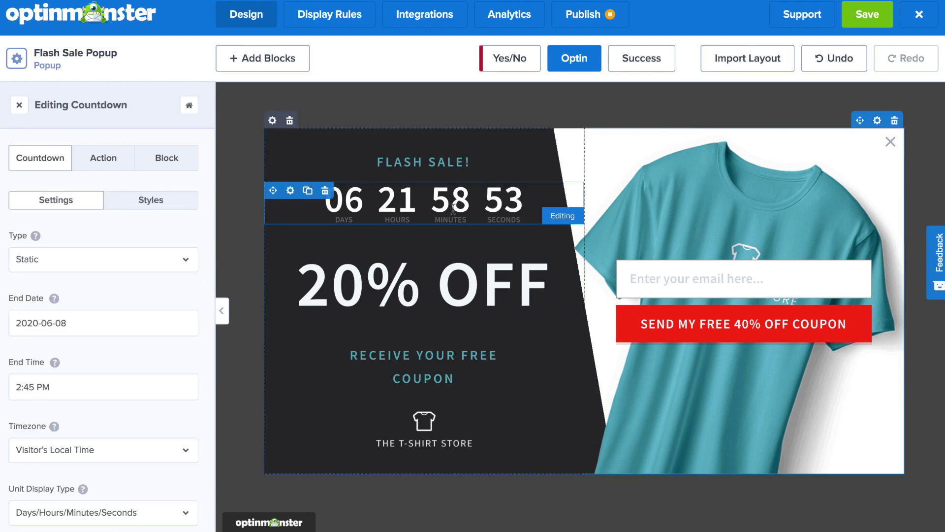
# Step: Set the popup countdown to end on June 7, 2020
pyautogui.click(80, 320)
pyautogui.click(24, 419)
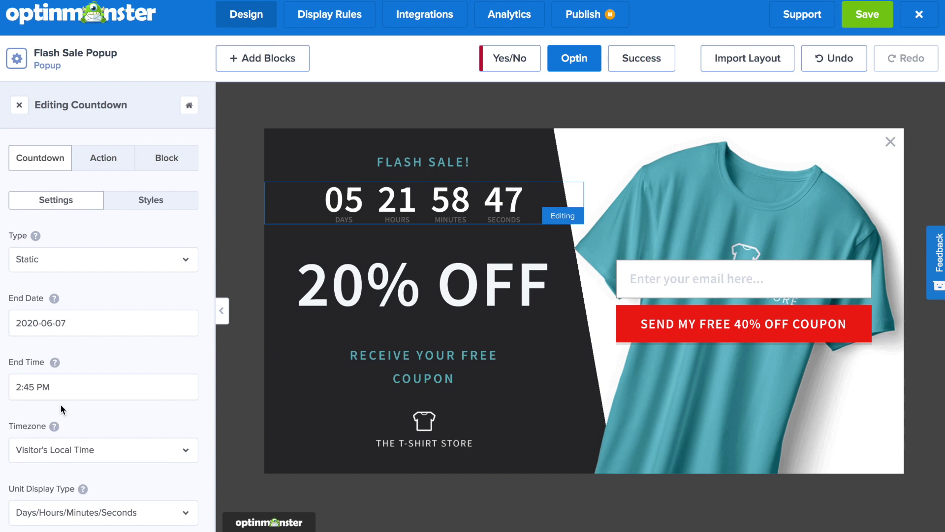
pyautogui.scroll(-1, 61, 405)
pyautogui.scroll(1, 60, 404)
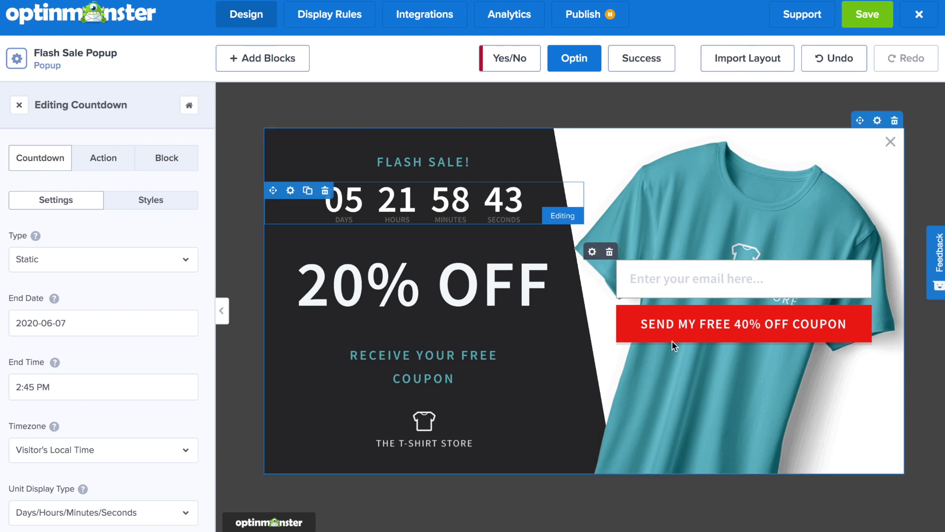
# Step: Change the coupon button text from 40% to 20% off and save the campaign
pyautogui.click(680, 329)
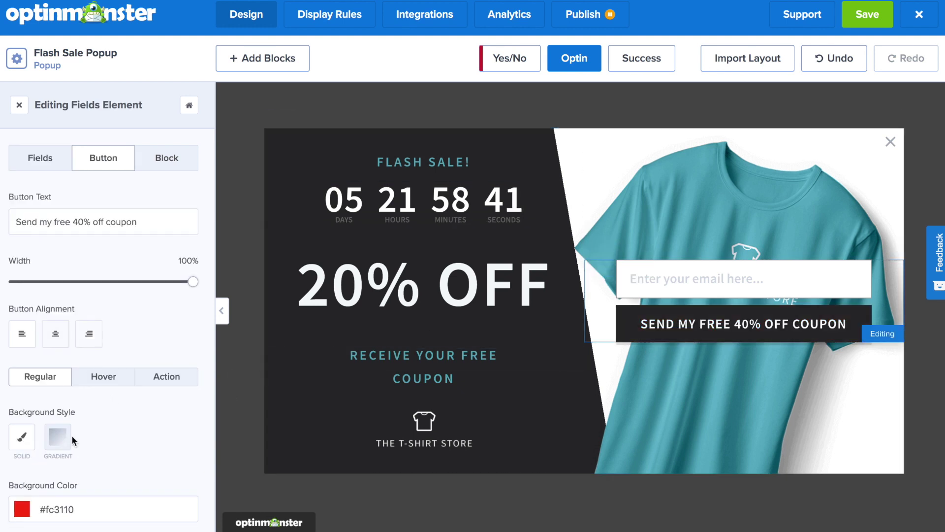
pyautogui.click(78, 222)
pyautogui.press('BackSpace')
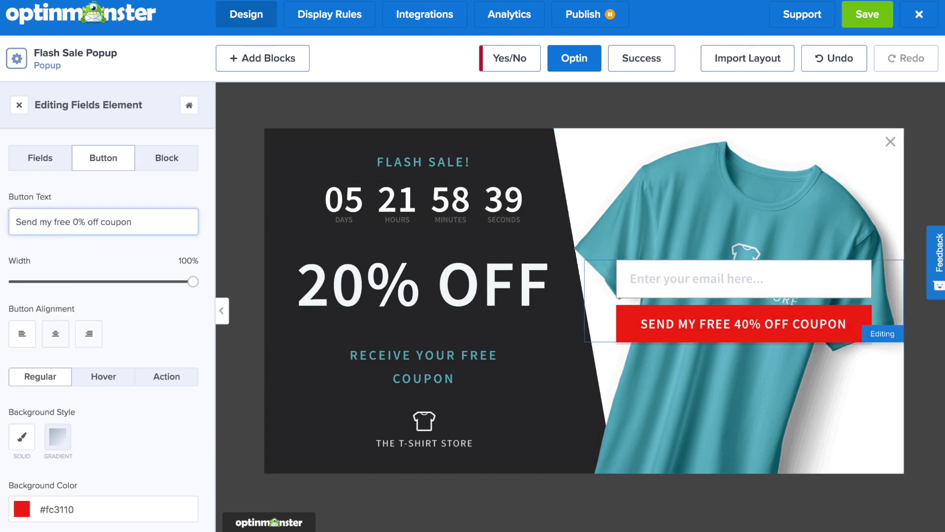
pyautogui.write('2')
pyautogui.click(153, 258)
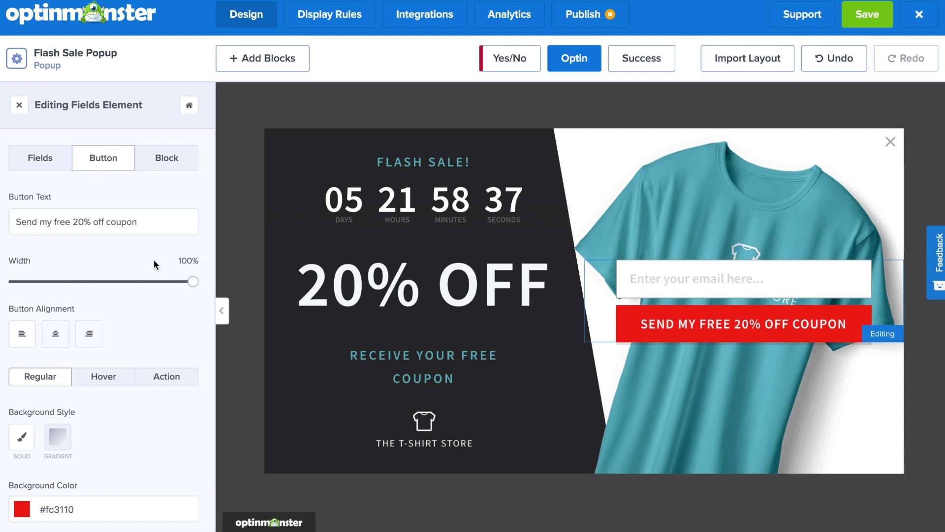
pyautogui.click(863, 18)
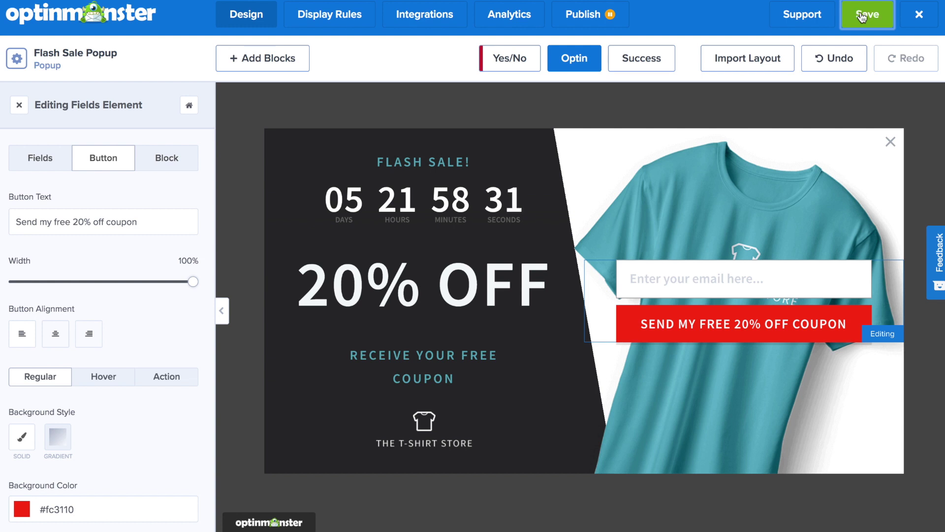
pyautogui.click(653, 59)
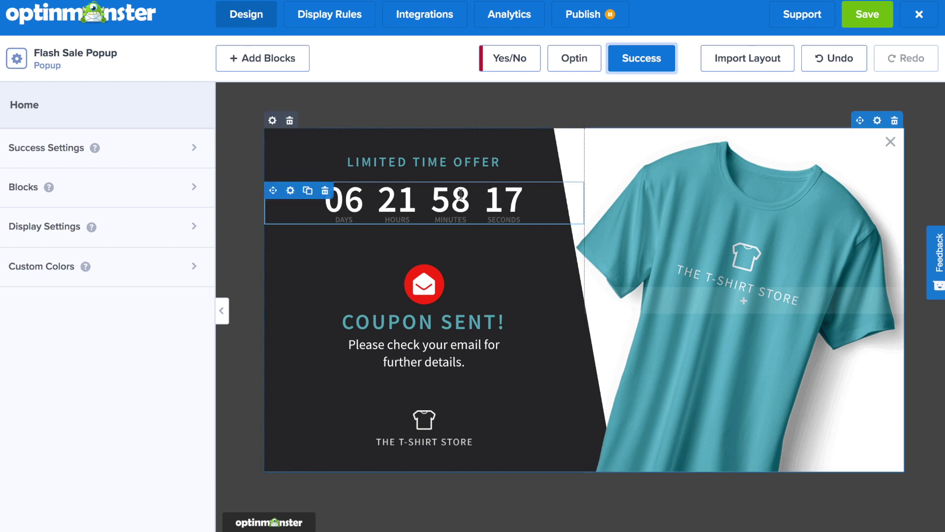
# Step: Delete the success view's countdown and retype 'Coupon Sent!' as 'USE CODE: FLASH20'
pyautogui.click(325, 191)
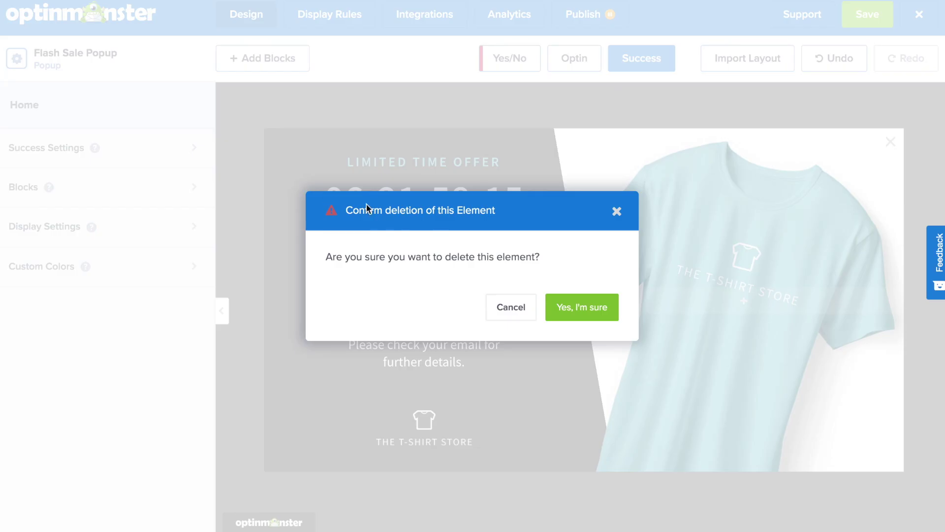
pyautogui.click(571, 313)
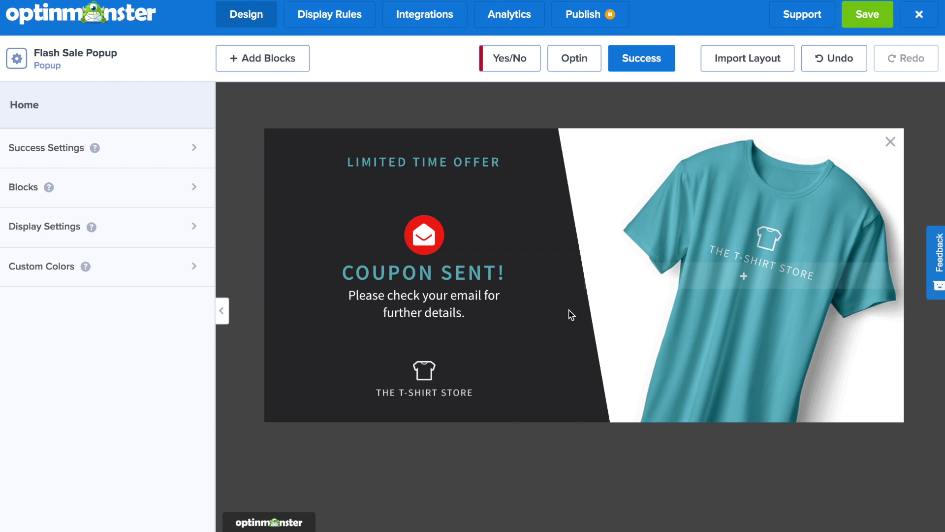
pyautogui.click(496, 272)
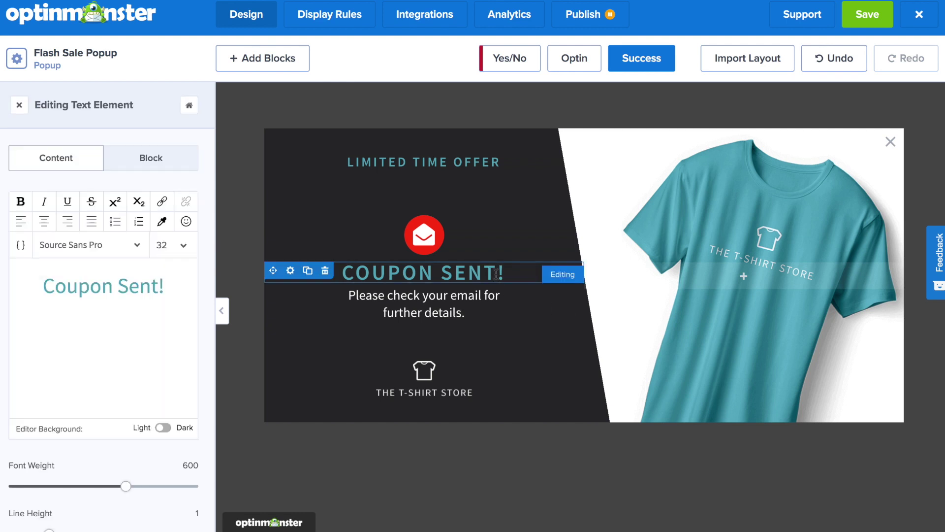
pyautogui.moveTo(171, 284); pyautogui.dragTo(49, 281)
pyautogui.write('USE C')
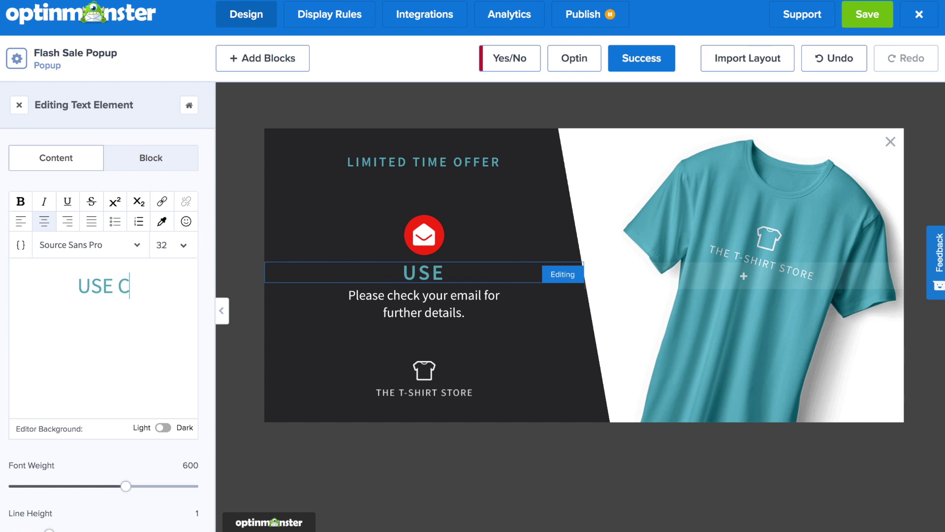
pyautogui.write('ODE: FLASH20')
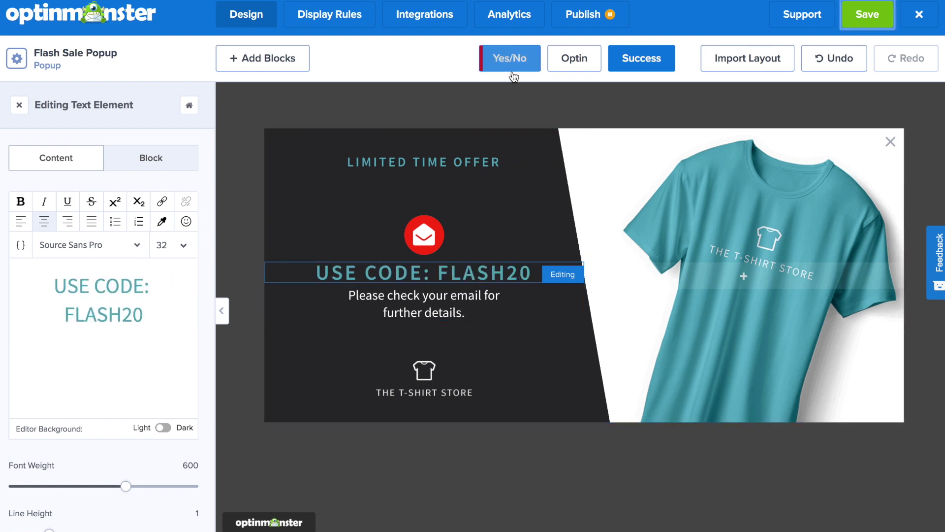
# Step: In Display Rules, replace the time-on-page rule with Exit Intent
pyautogui.click(344, 20)
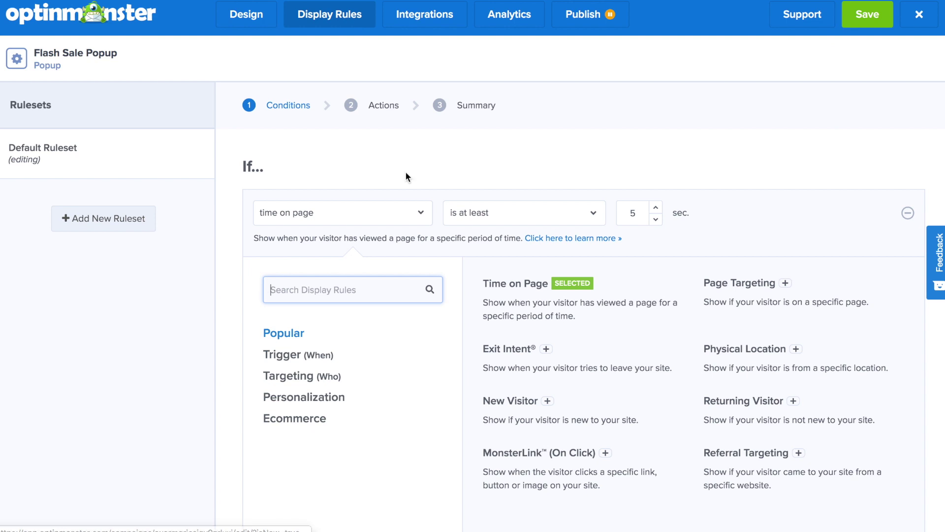
pyautogui.click(416, 219)
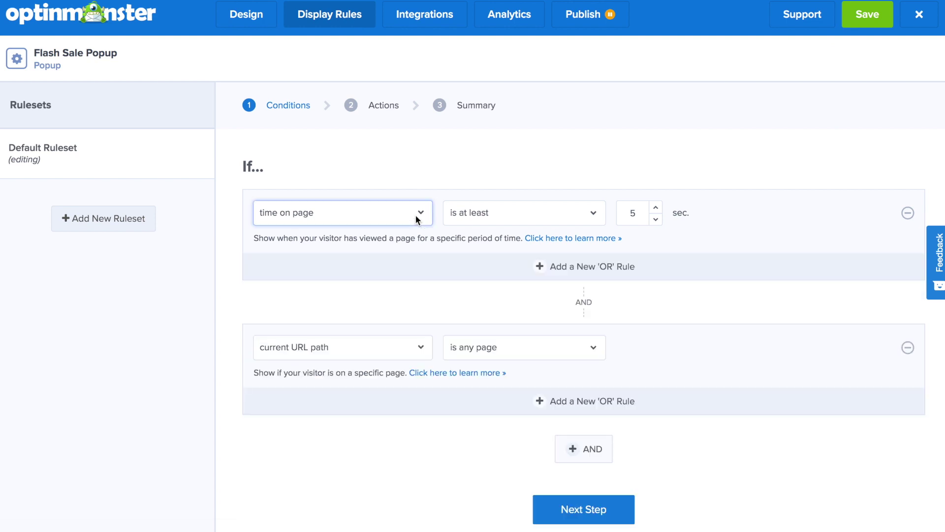
pyautogui.click(416, 220)
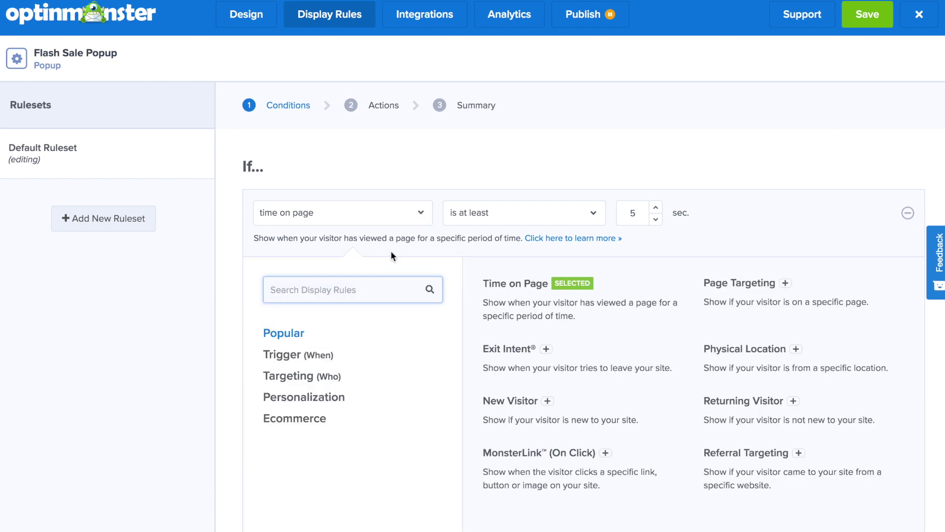
pyautogui.click(304, 355)
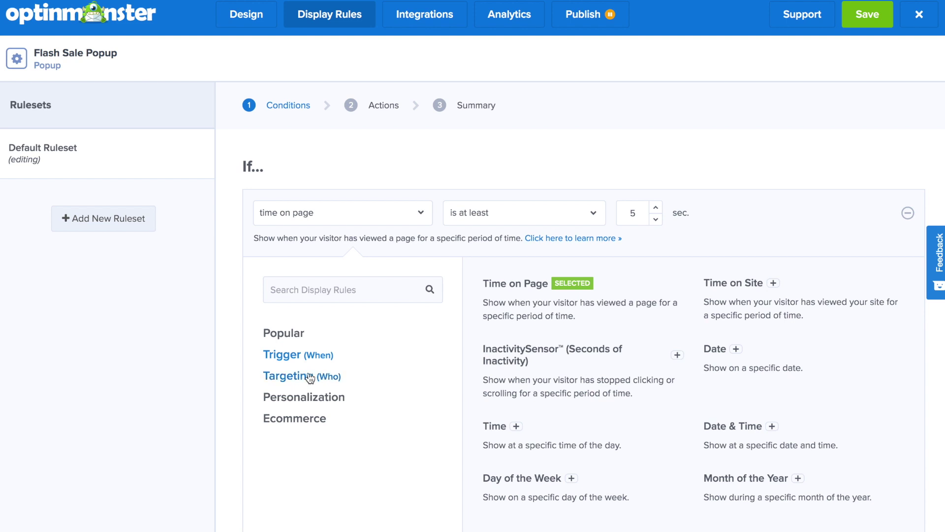
pyautogui.click(374, 289)
pyautogui.write('exit')
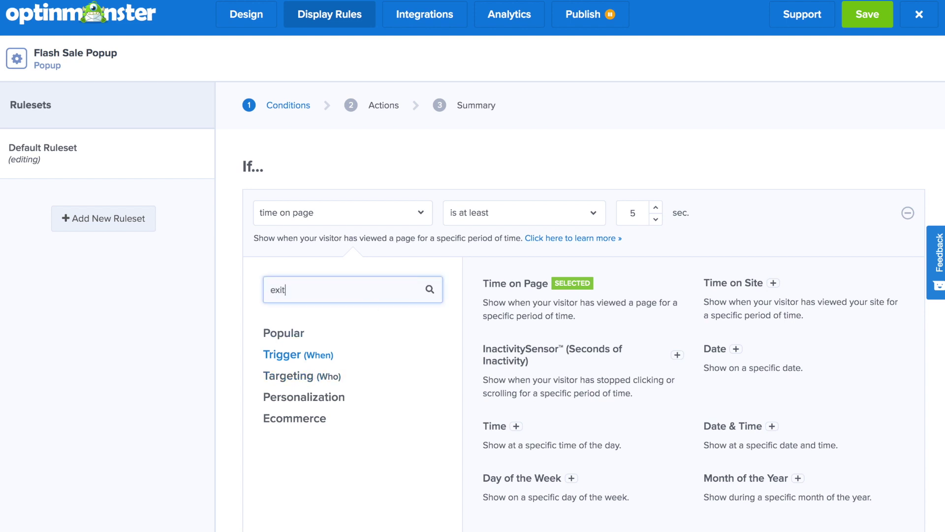
pyautogui.click(512, 289)
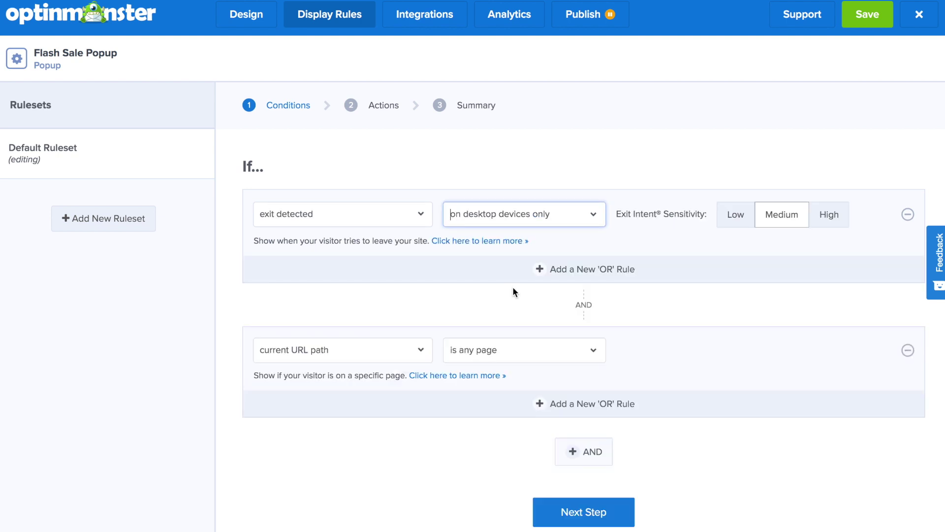
# Step: Restrict the popup to page paths containing 'checkout' and advance to the rules summary
pyautogui.scroll(-1, 533, 347)
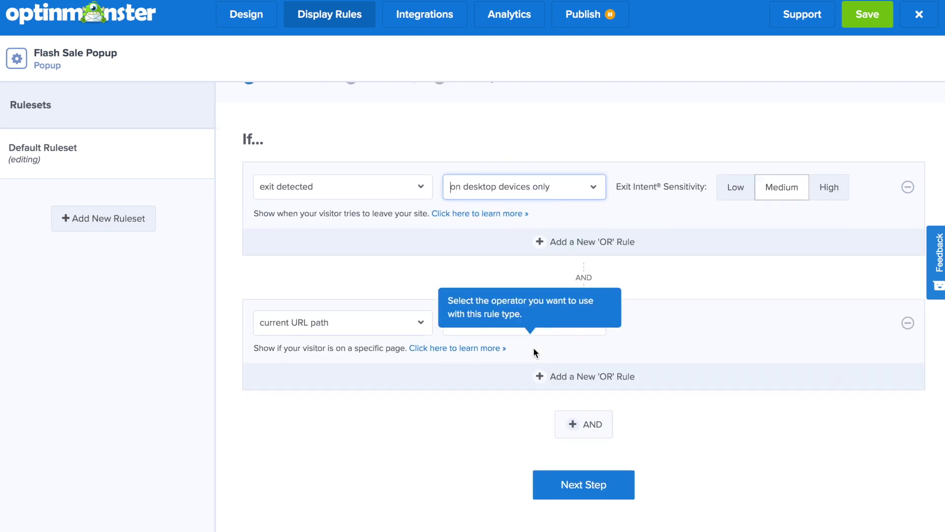
pyautogui.click(542, 324)
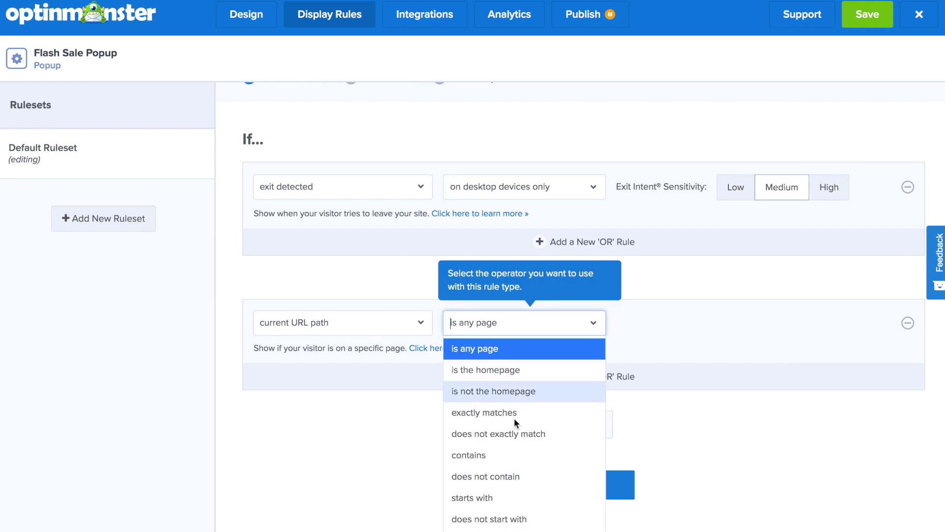
pyautogui.click(503, 455)
pyautogui.click(652, 321)
pyautogui.write('checkout')
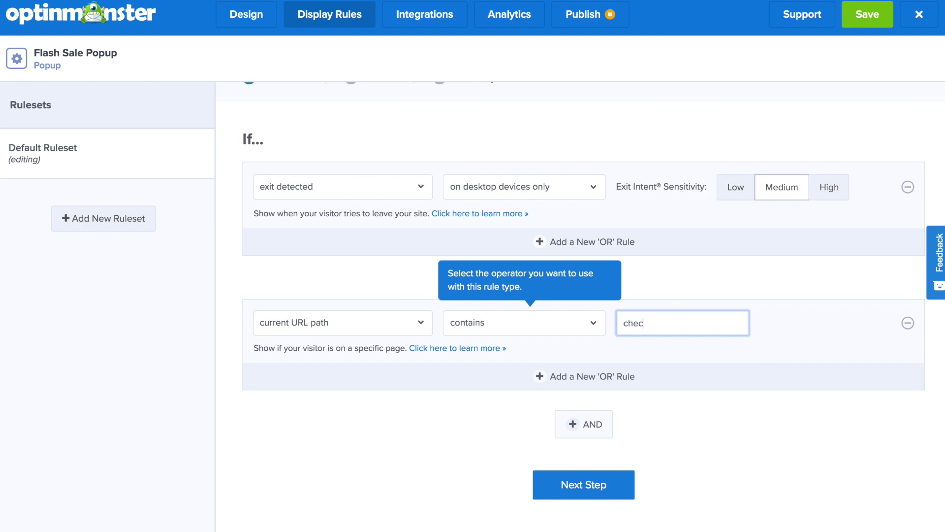
pyautogui.click(596, 489)
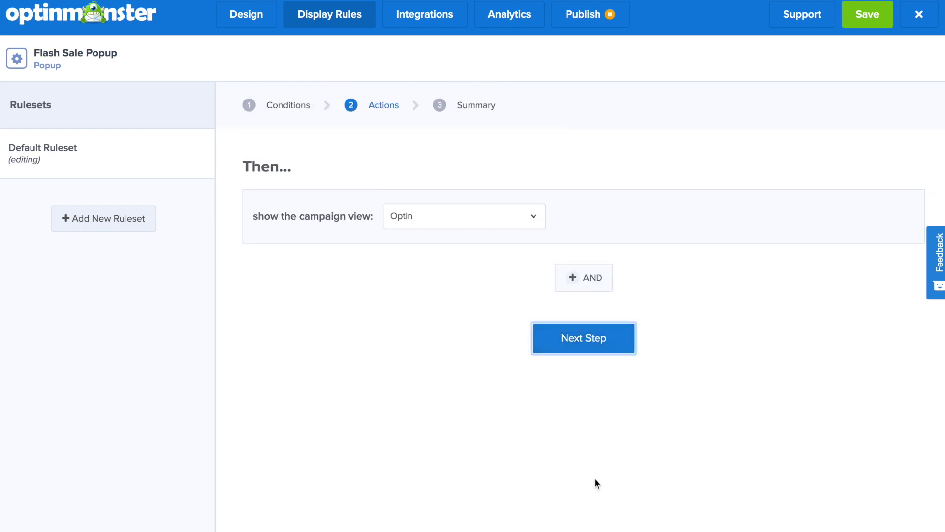
pyautogui.click(588, 352)
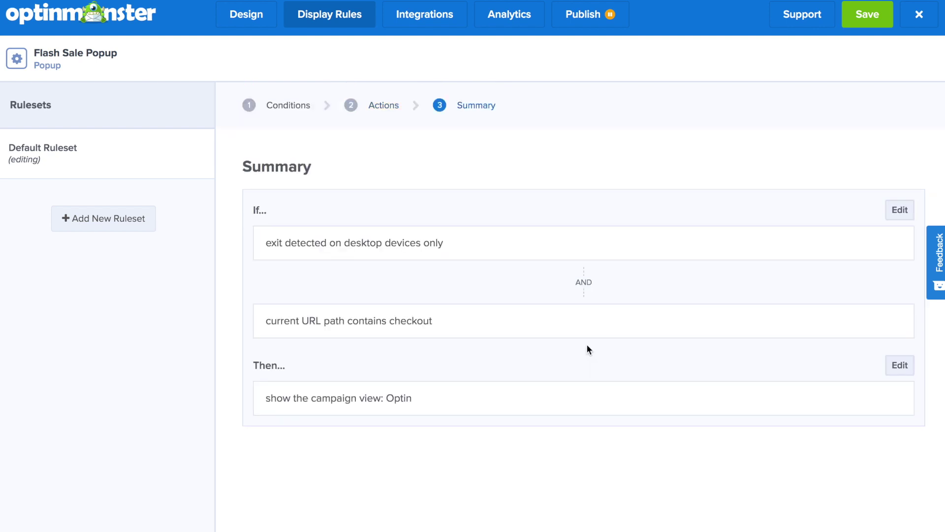
pyautogui.click(442, 27)
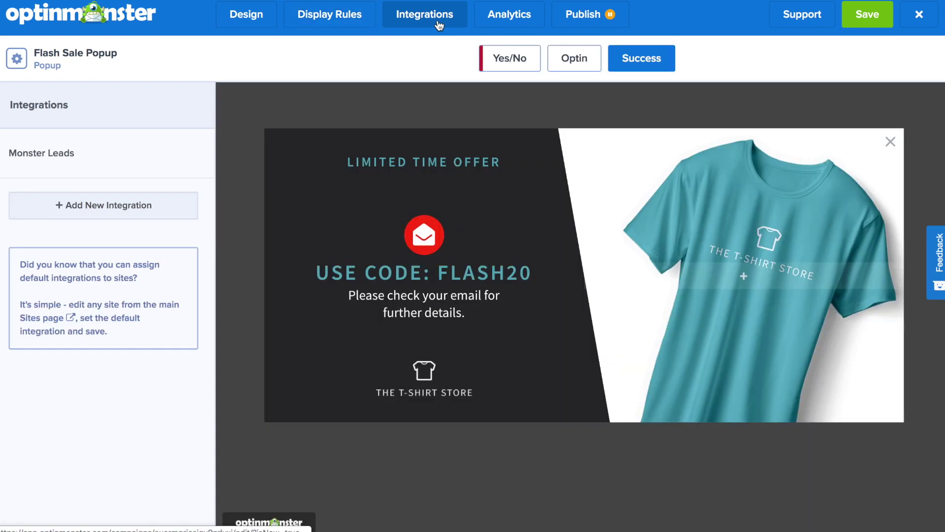
# Step: Add a Constant Contact integration using the existing account and connect it to the popup
pyautogui.click(148, 216)
pyautogui.click(125, 176)
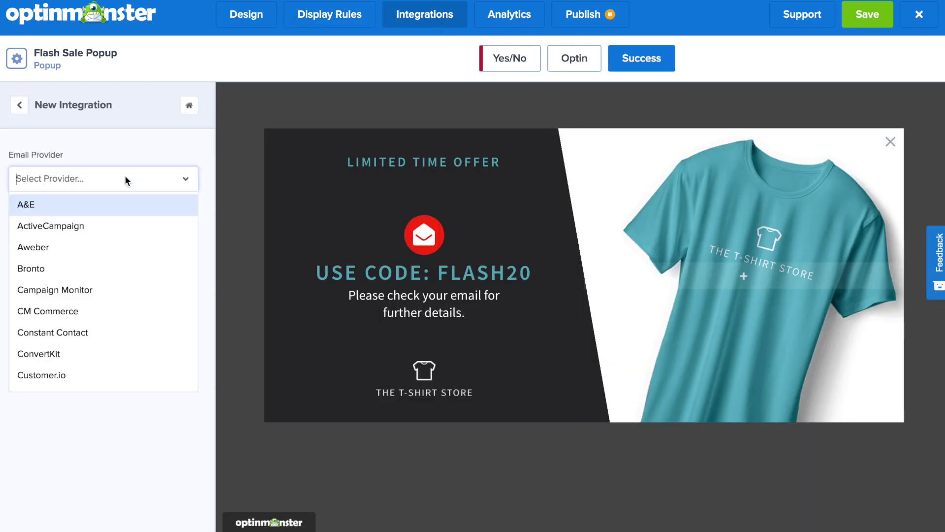
pyautogui.write('Con')
pyautogui.click(87, 224)
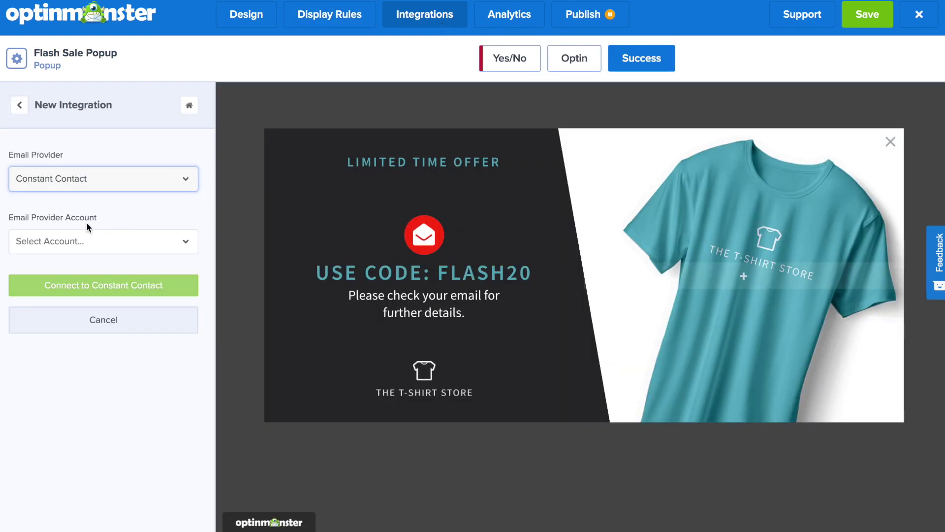
pyautogui.click(98, 237)
pyautogui.click(78, 288)
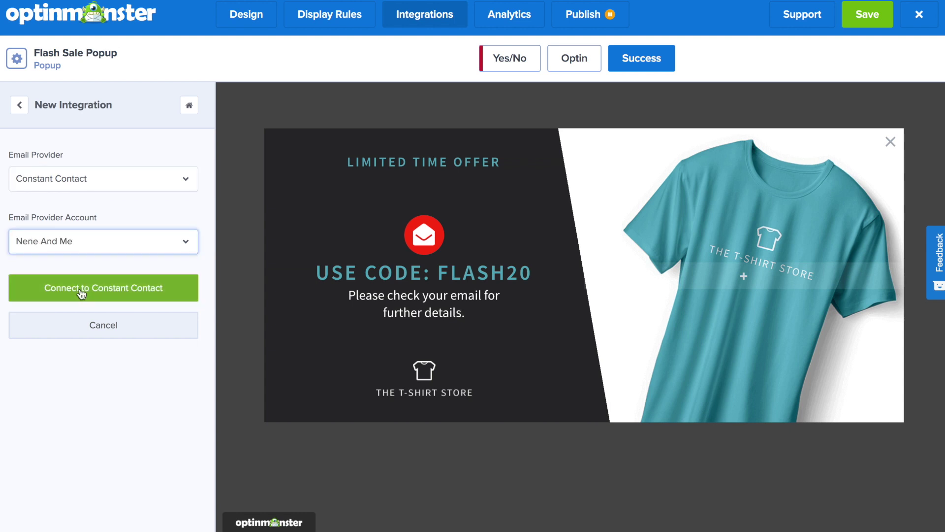
pyautogui.click(82, 292)
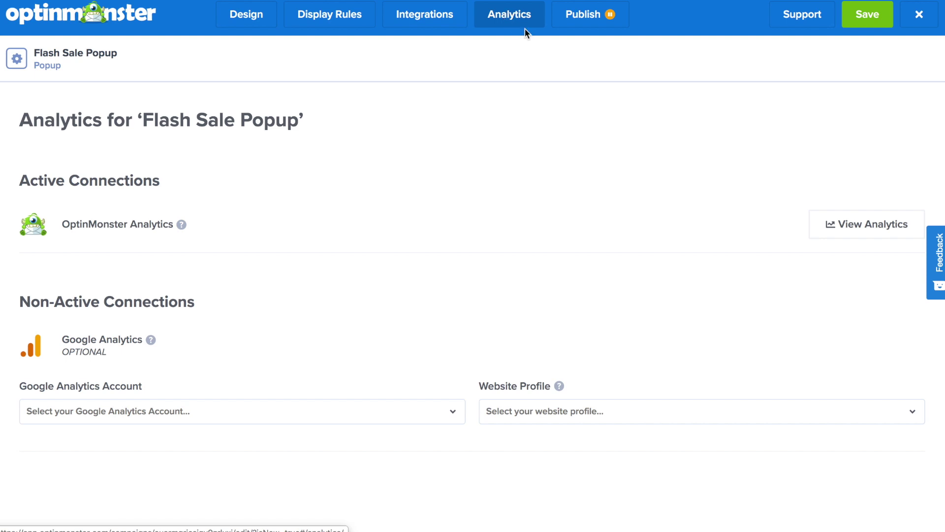
# Step: Switch the Flash Sale Popup from paused to LIVE, save it, and preview it on the test site
pyautogui.click(574, 19)
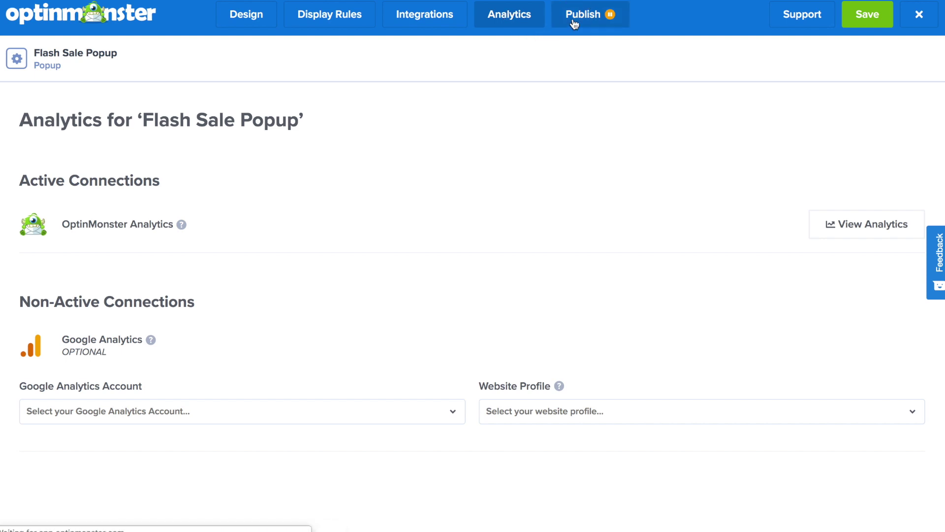
pyautogui.click(185, 187)
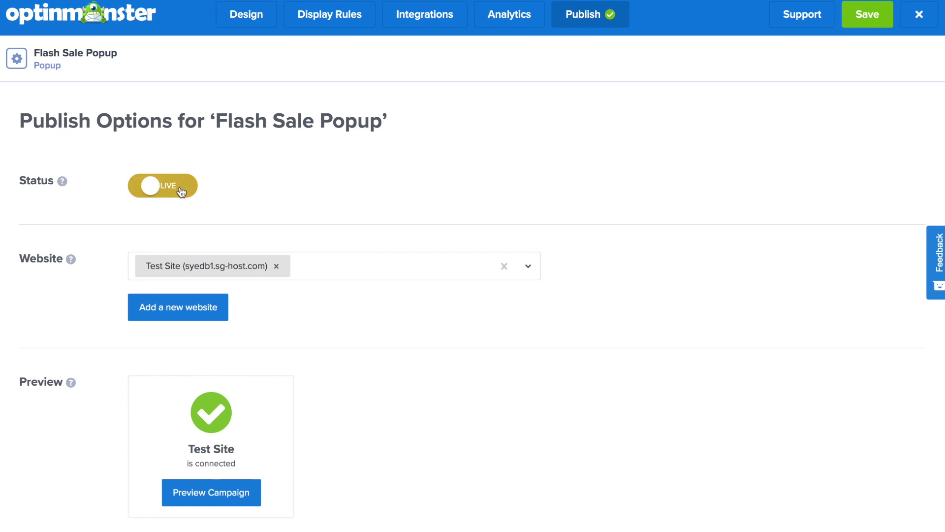
pyautogui.click(880, 14)
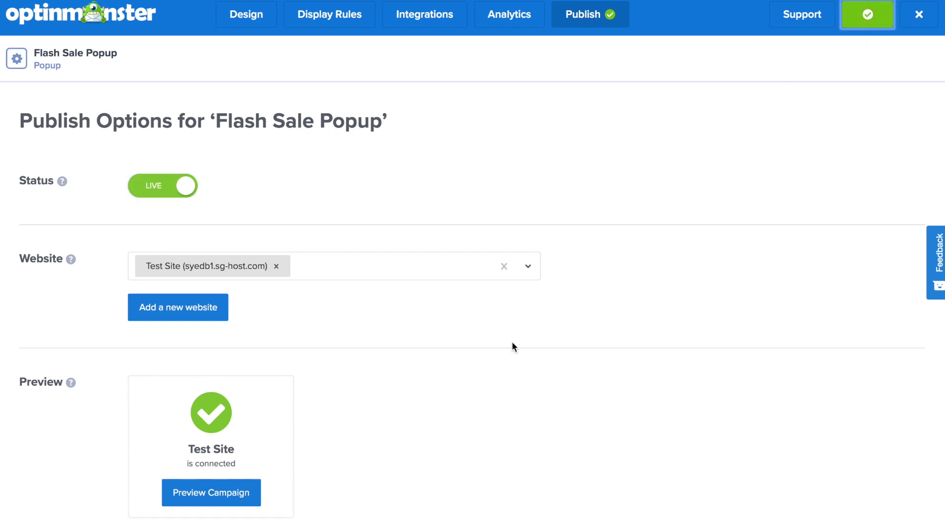
pyautogui.click(256, 490)
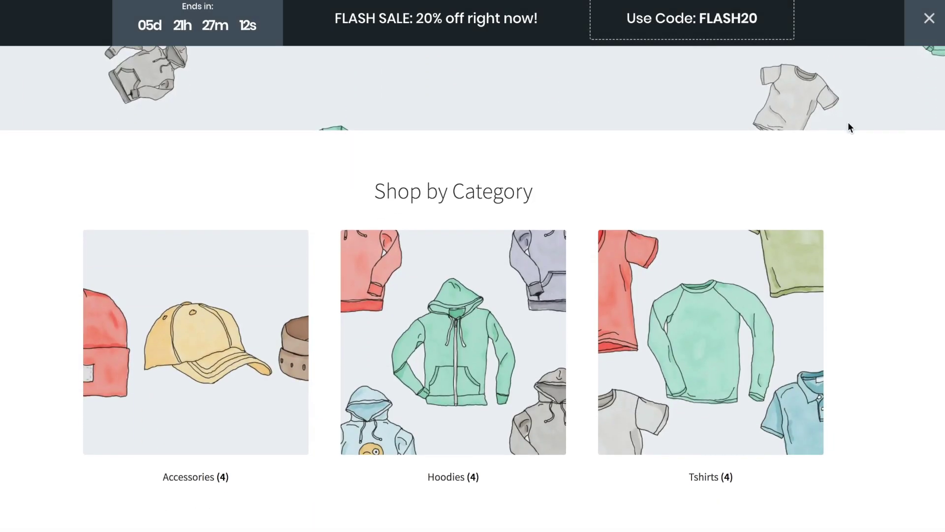
pyautogui.scroll(-2, 848, 123)
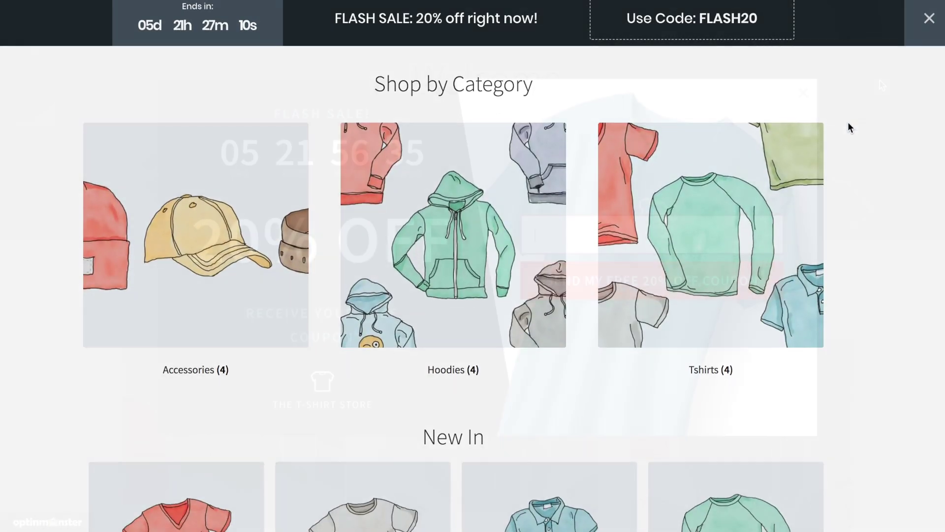